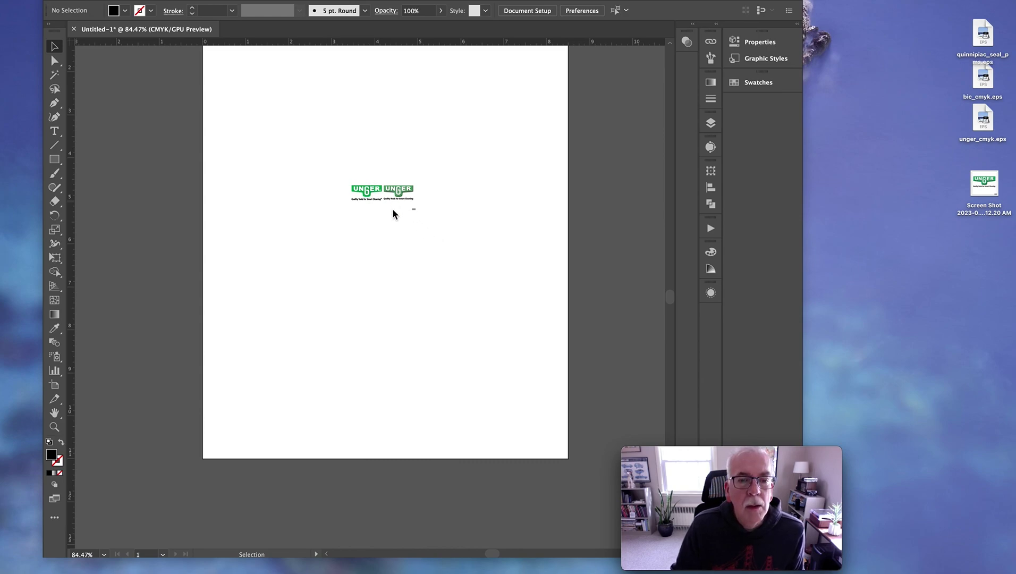
Step: Zoom in closely on both UNGER logos to compare their edges
key(z)
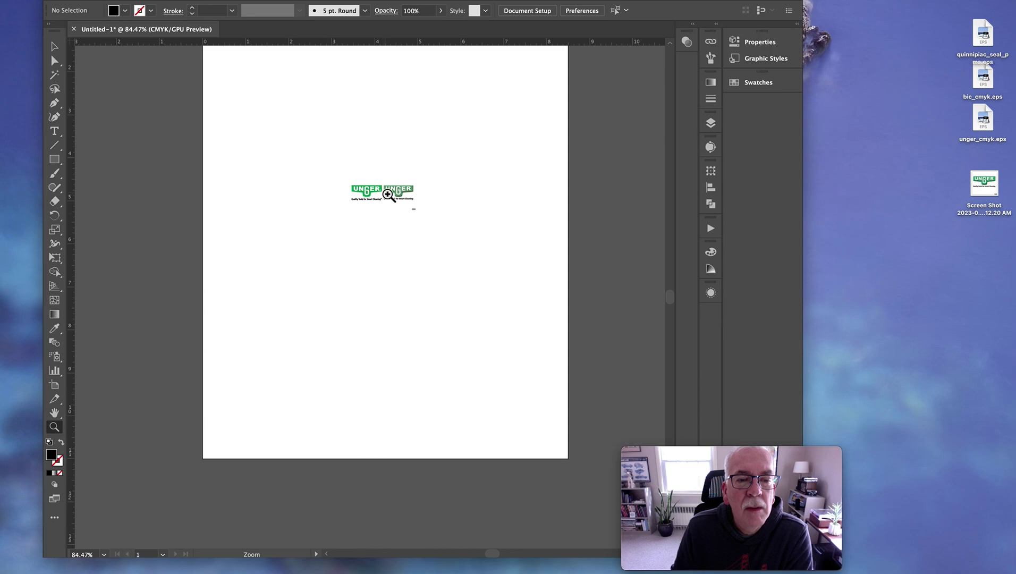
click(390, 196)
drag(389, 196, 575, 503)
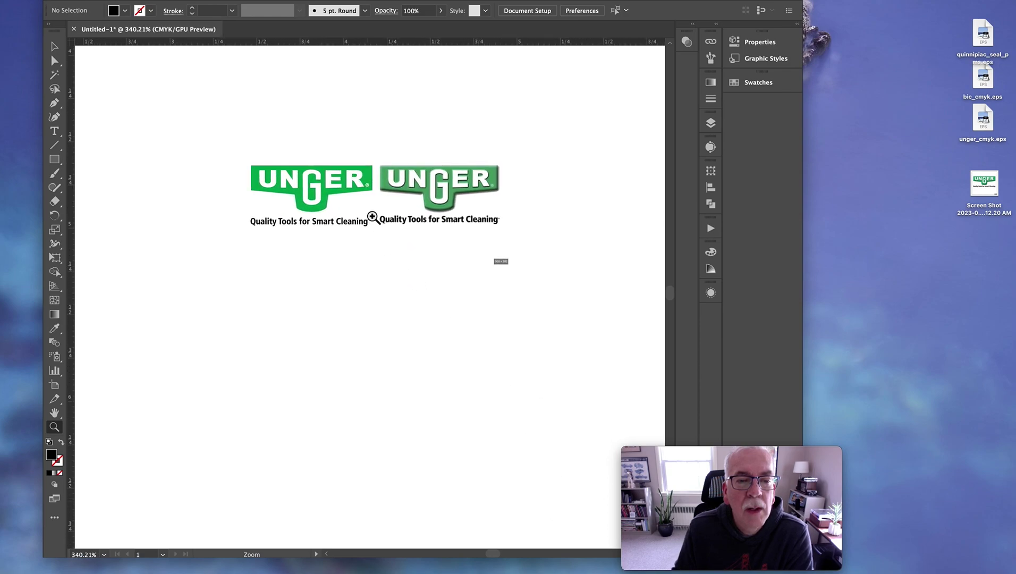
drag(374, 213, 465, 415)
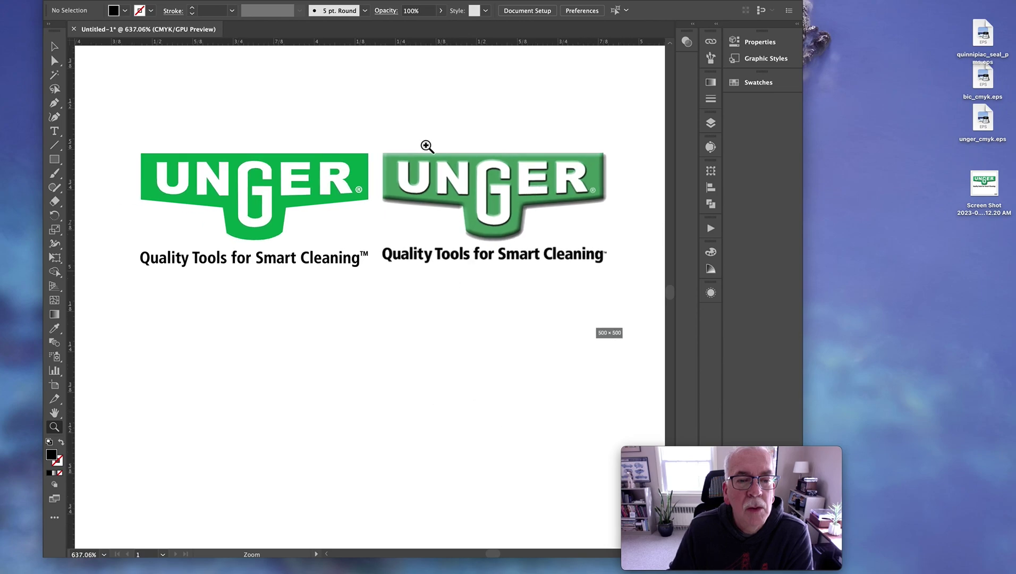
drag(374, 166, 507, 460)
drag(399, 188, 494, 432)
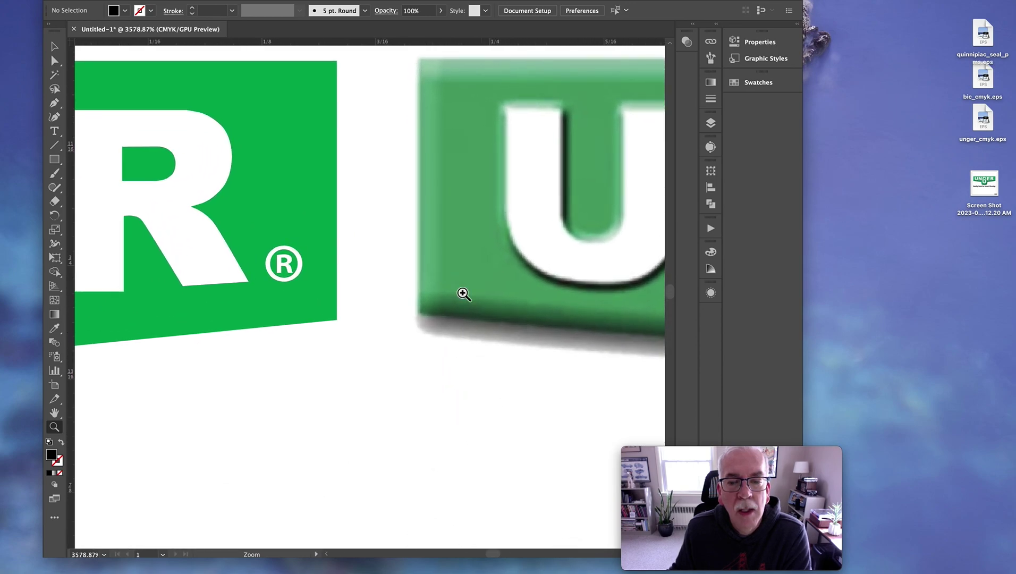
drag(381, 123, 392, 159)
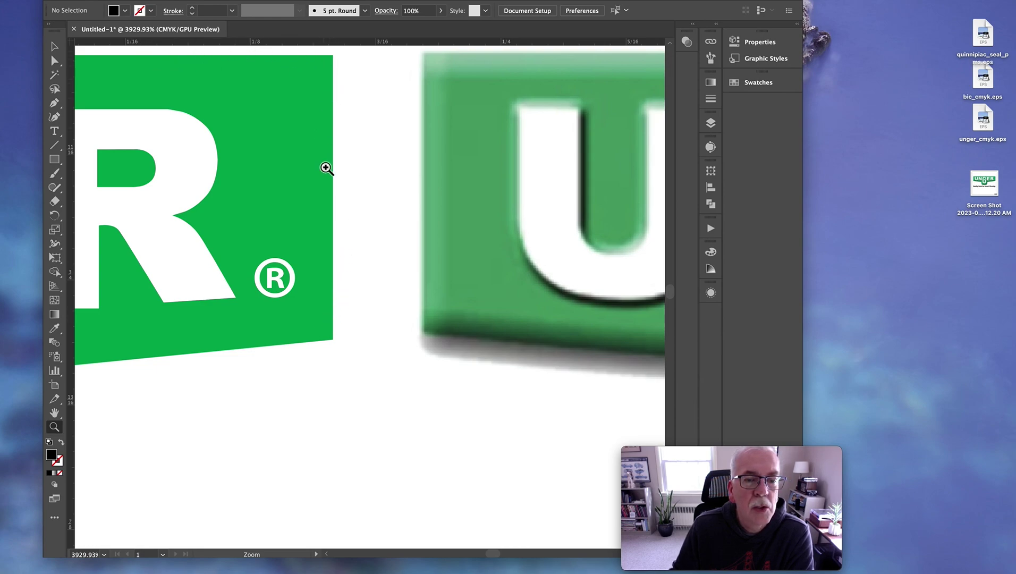
drag(545, 249, 624, 438)
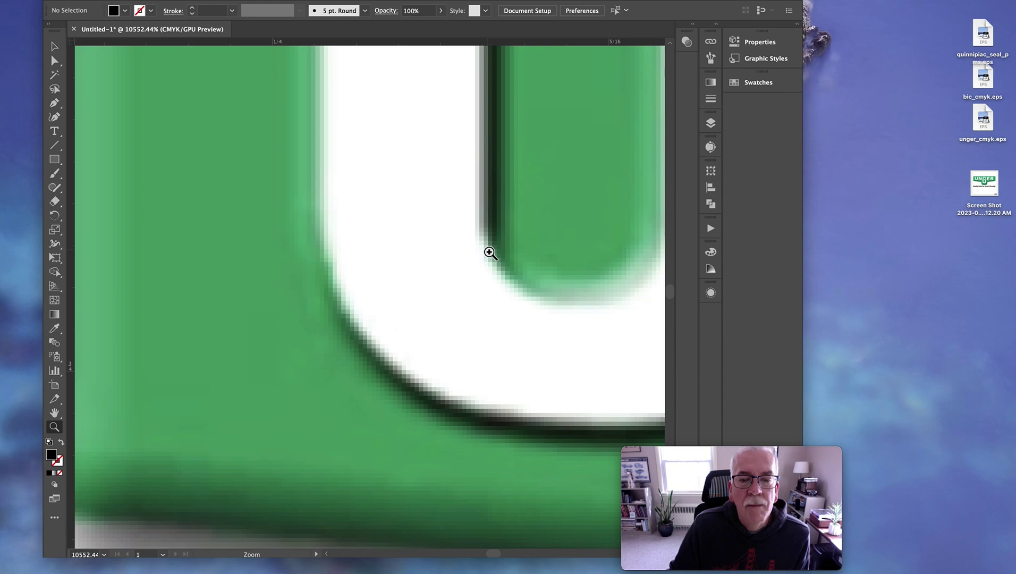
scroll(505, 261, left, 1)
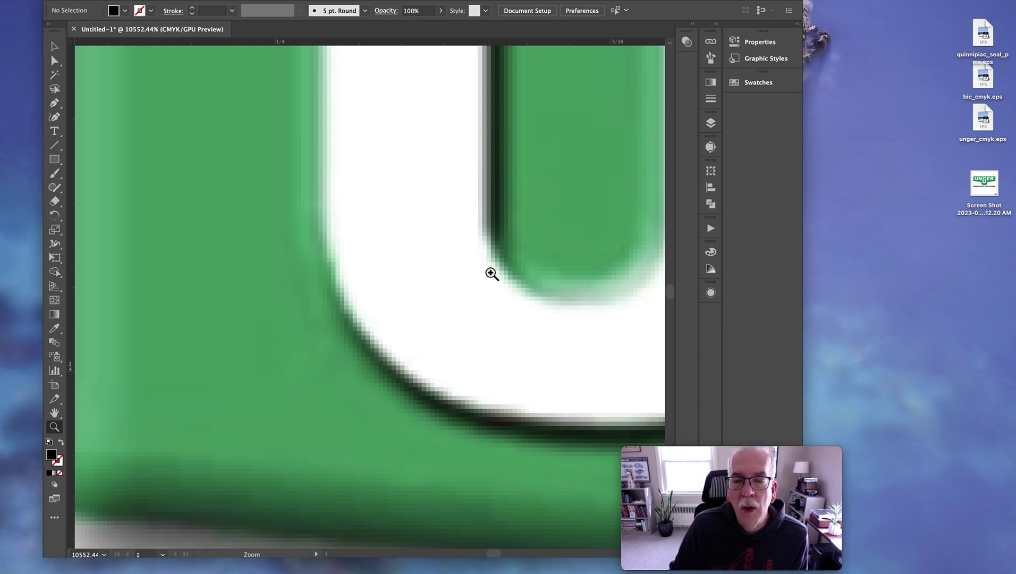
scroll(490, 270, up, 3)
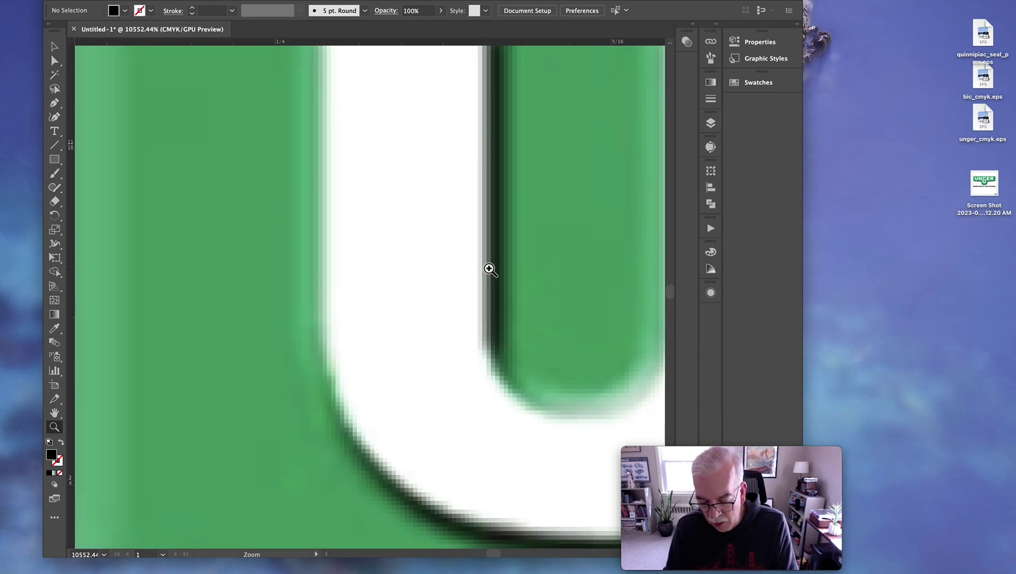
Step: Zoom back out, select the left UNGER logo and switch to Outline view
key(super+minus)
key(super+minus)
key(super+minus)
key(super+minus)
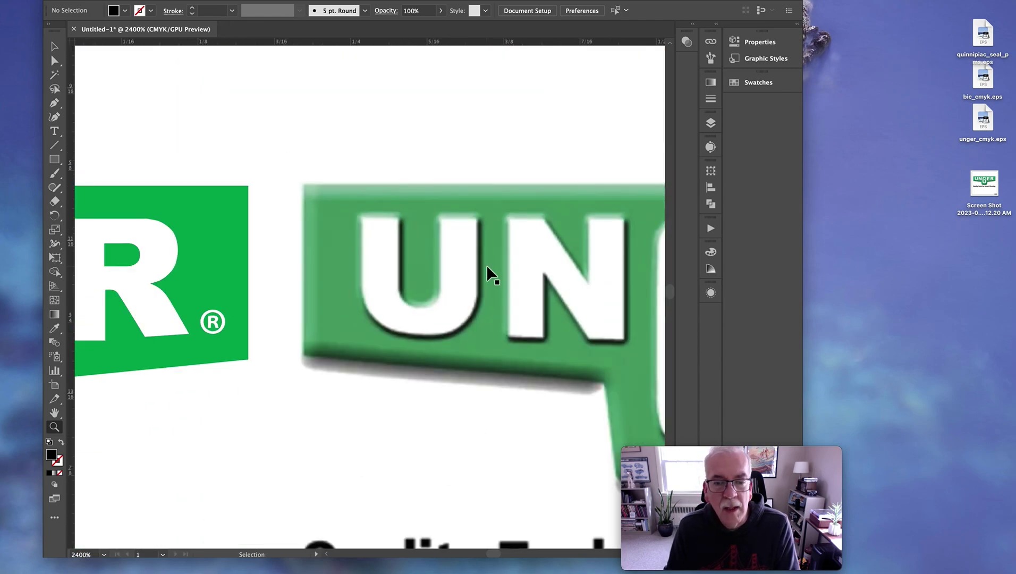
key(super+minus)
drag(431, 293, 553, 152)
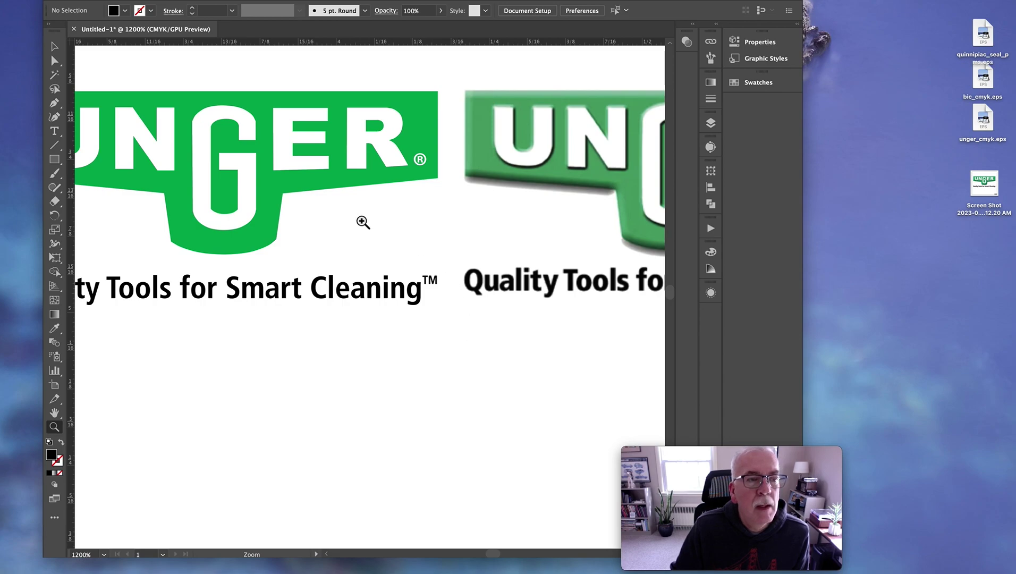
click(54, 46)
click(394, 178)
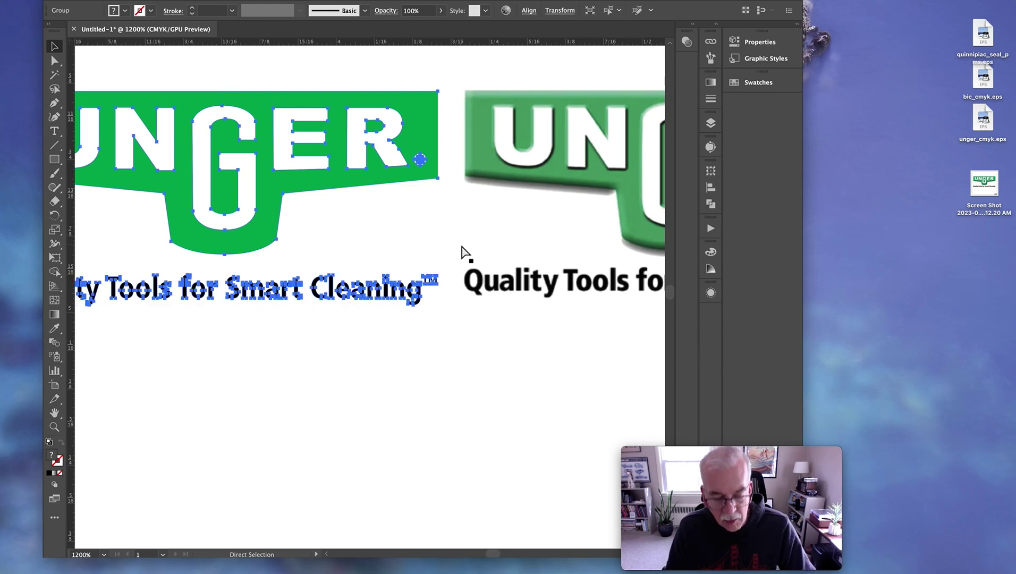
key(super+y)
Step: Pull the left banner's lower-left anchor down and left with Direct Selection
click(400, 365)
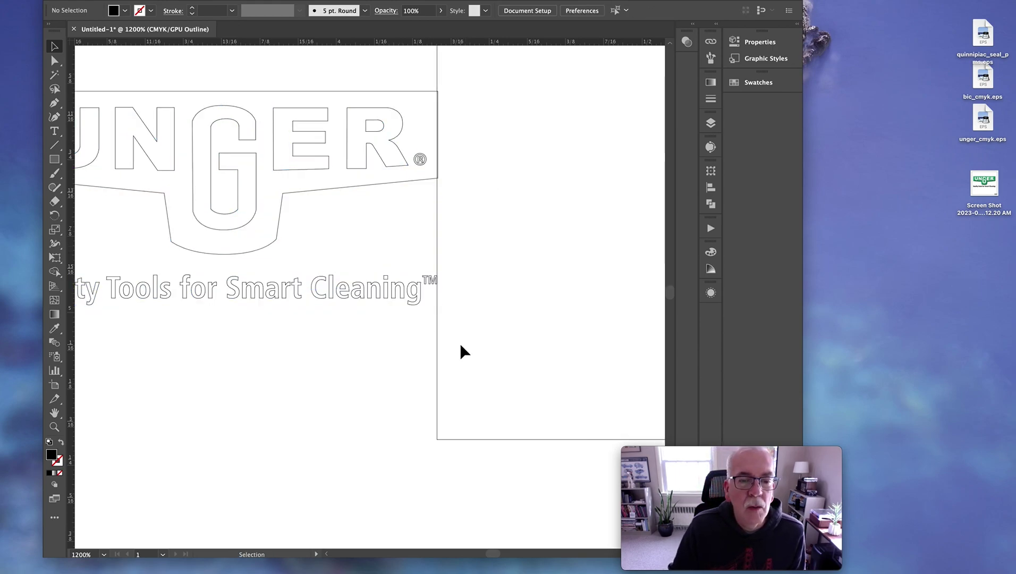
key(space)
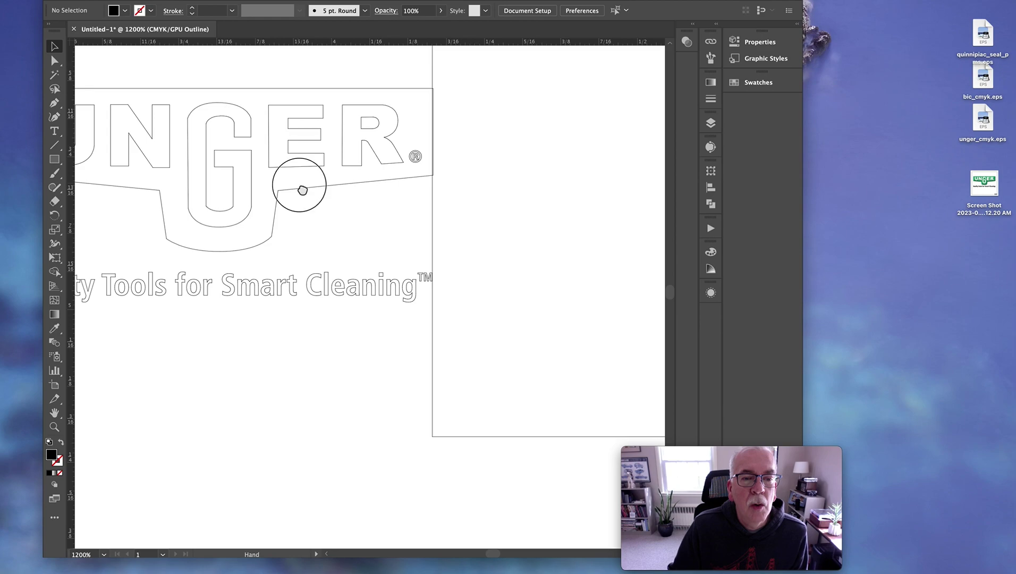
drag(304, 186, 449, 236)
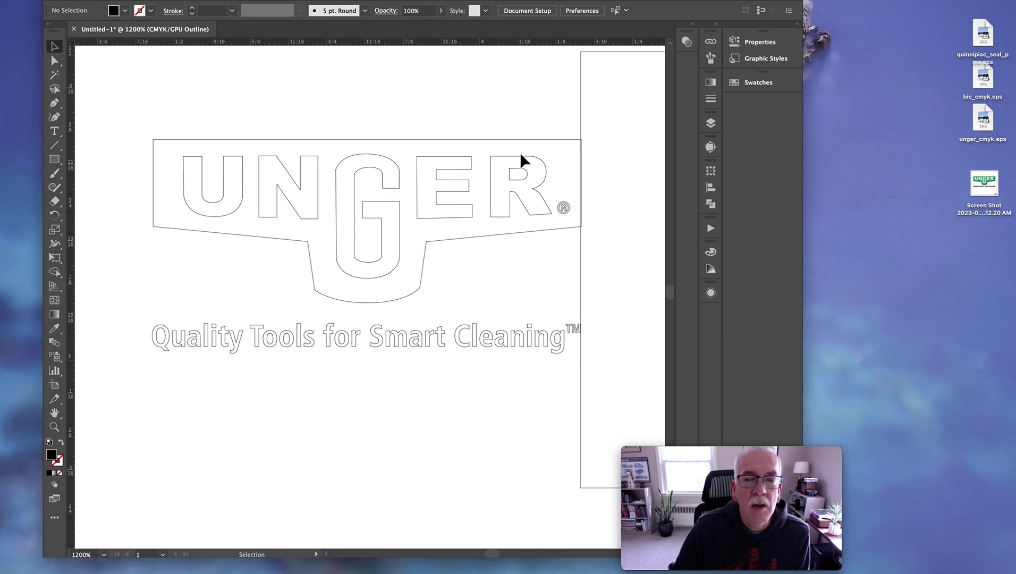
key(a)
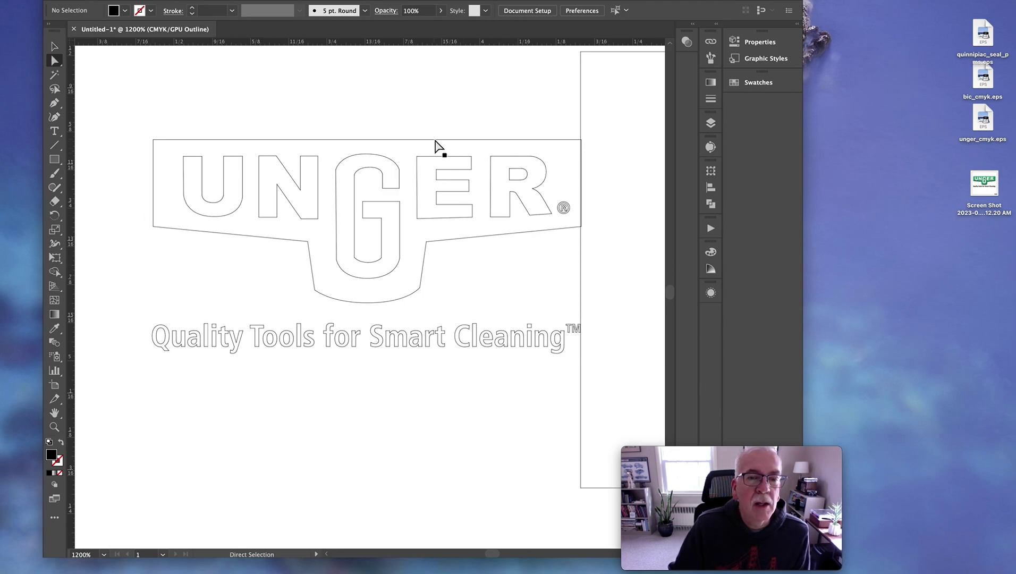
click(435, 141)
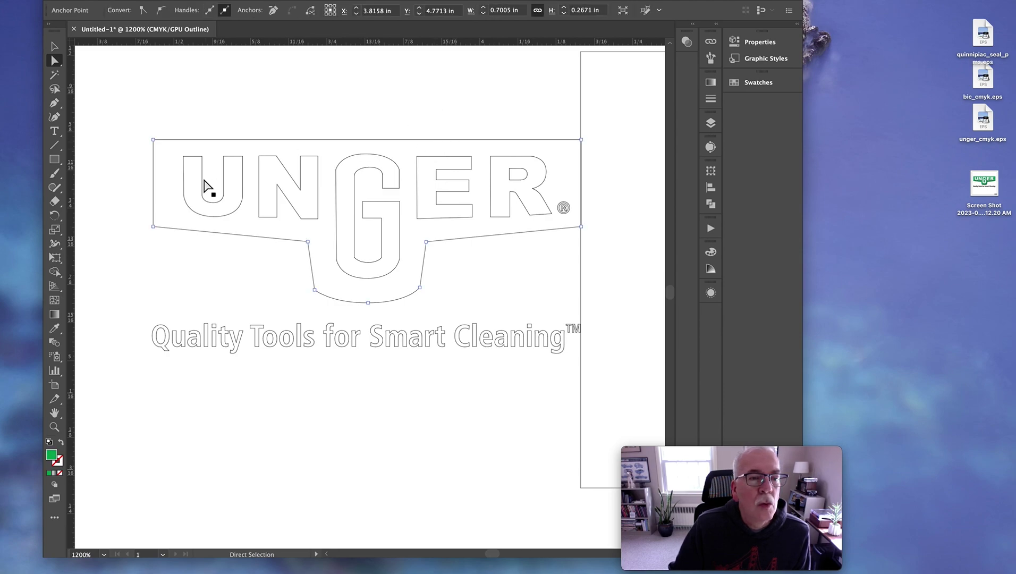
drag(307, 242, 293, 314)
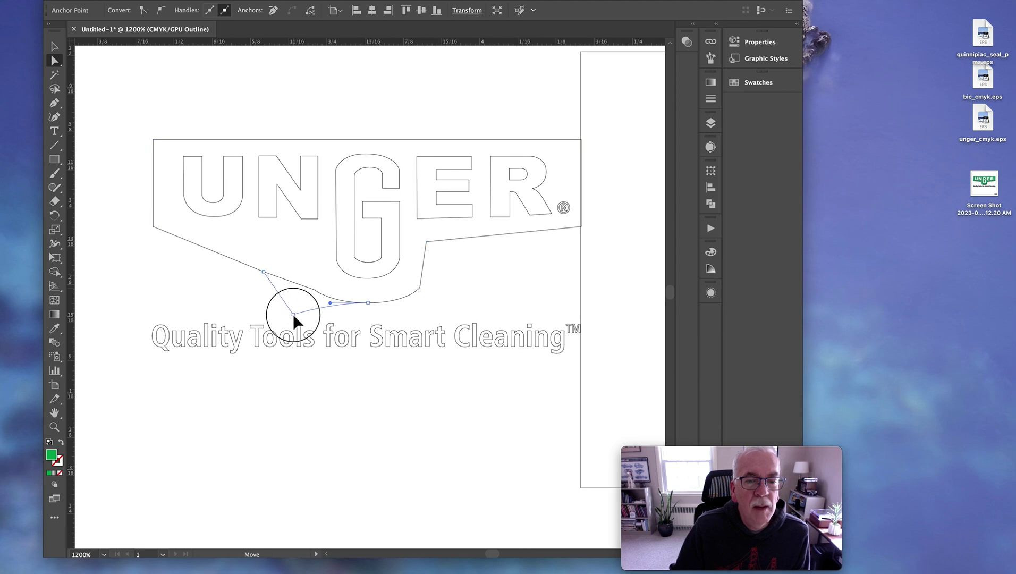
Step: Undo the banner reshape, deselect, and return to full-colour Preview
key(super+z)
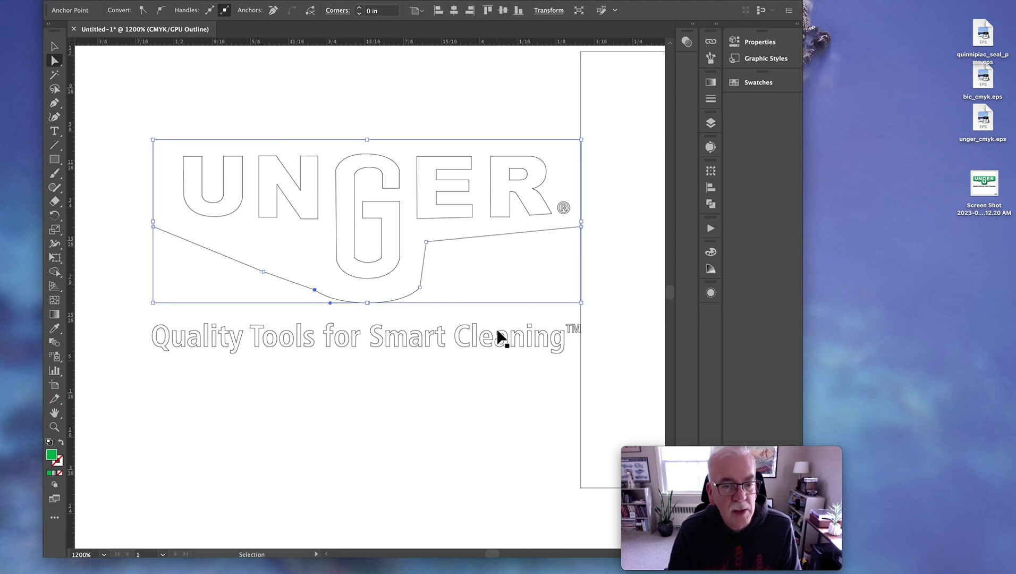
key(super+z)
click(454, 369)
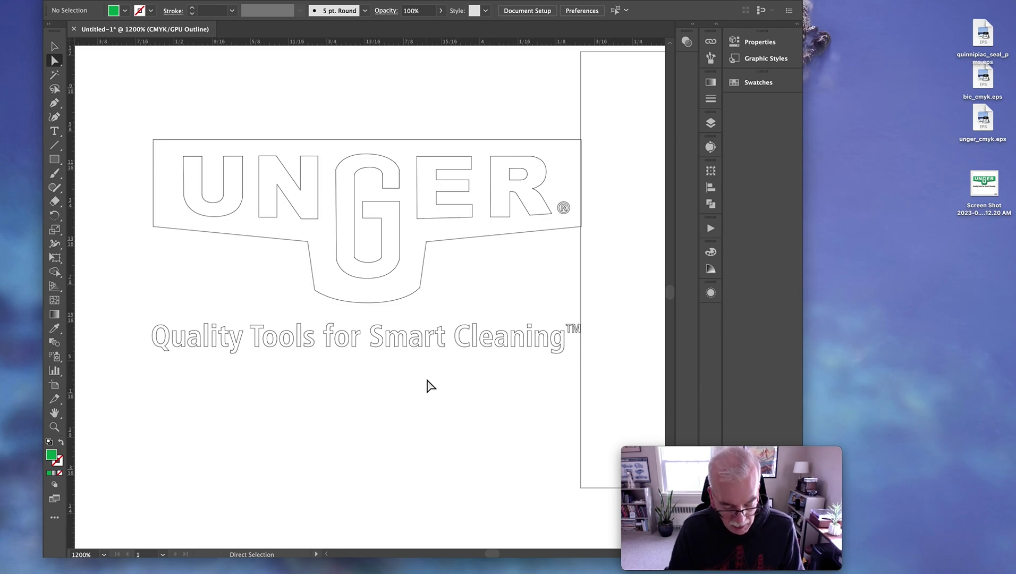
key(super+y)
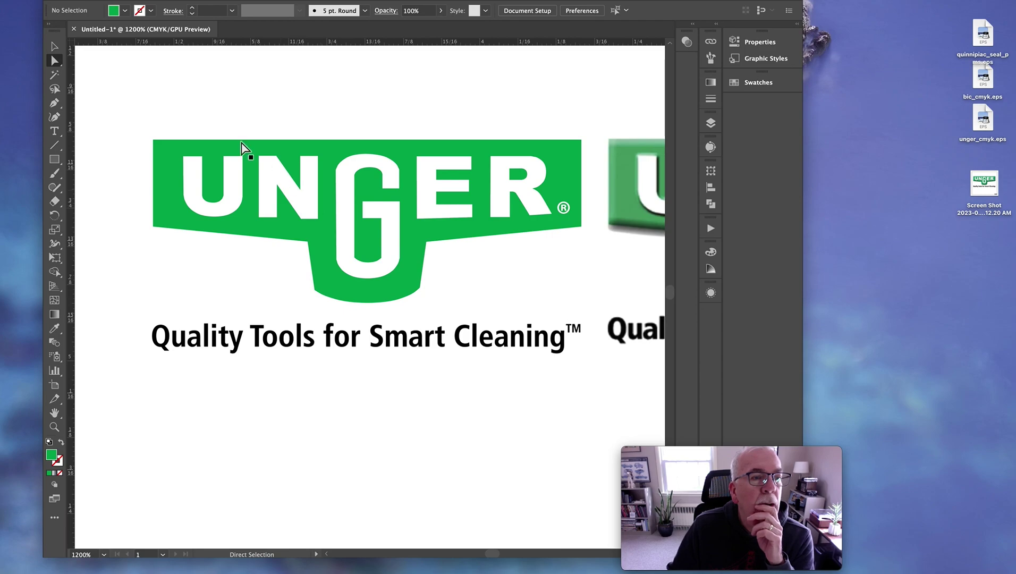
Step: Fill the left vector UNGER banner with black from the Swatches panel
click(219, 151)
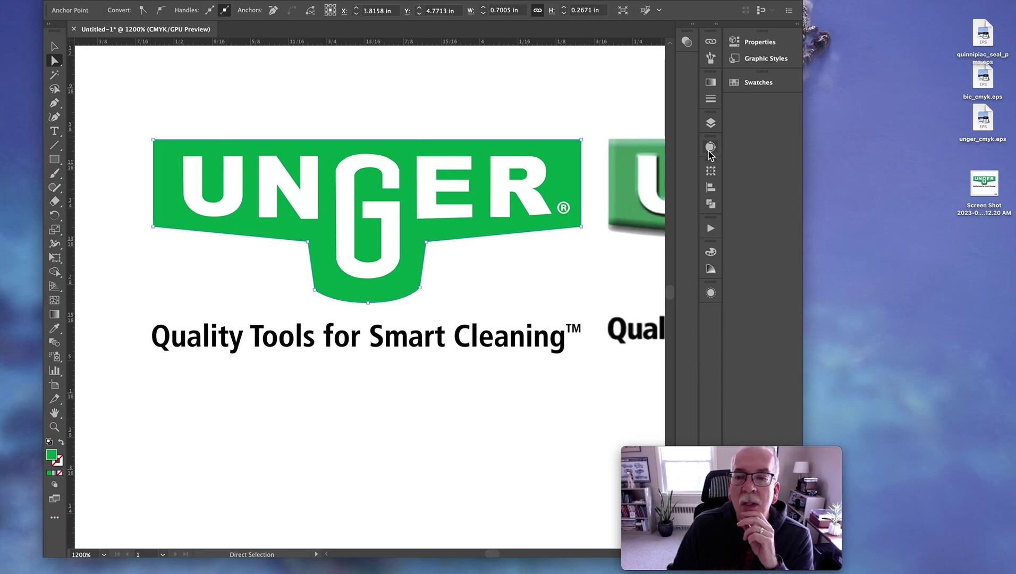
click(559, 153)
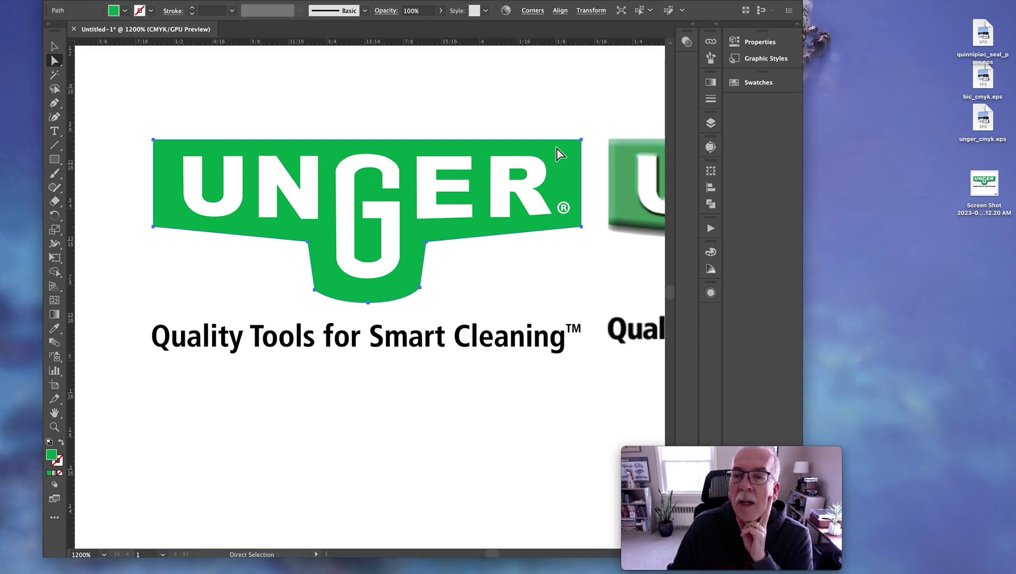
click(709, 257)
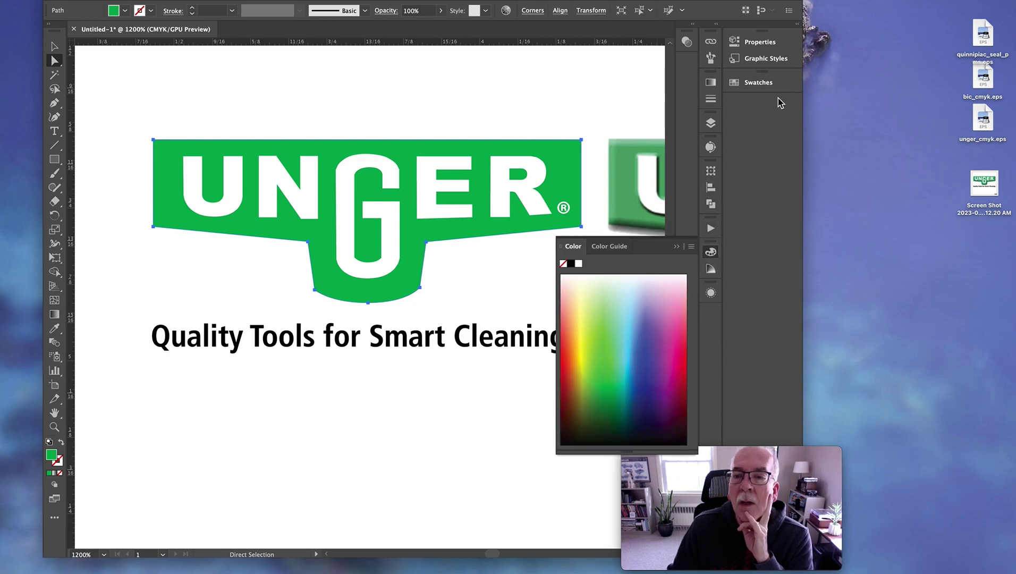
click(742, 83)
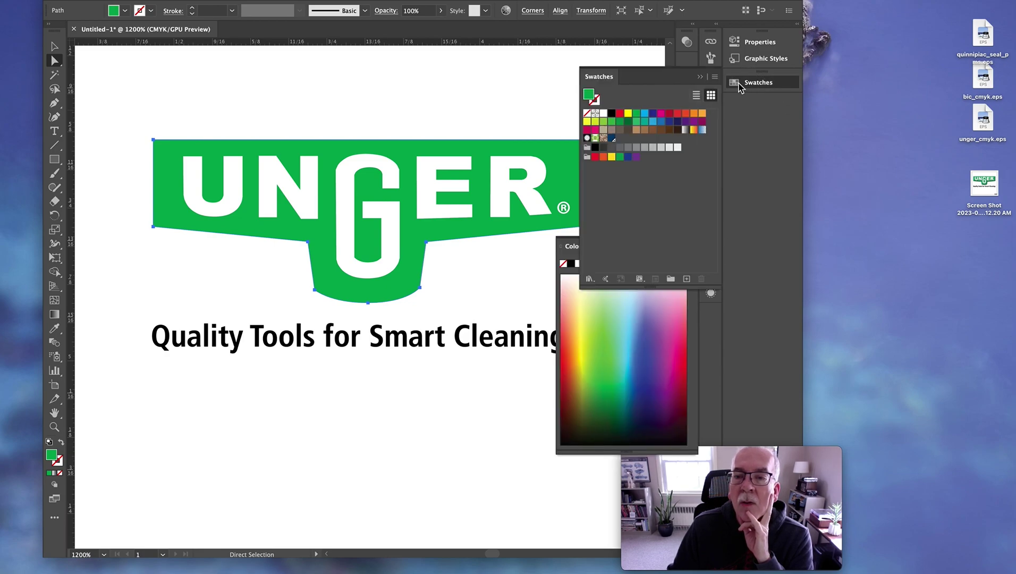
click(611, 113)
Step: Deselect the banner and collapse the Swatches and Color panels
click(431, 73)
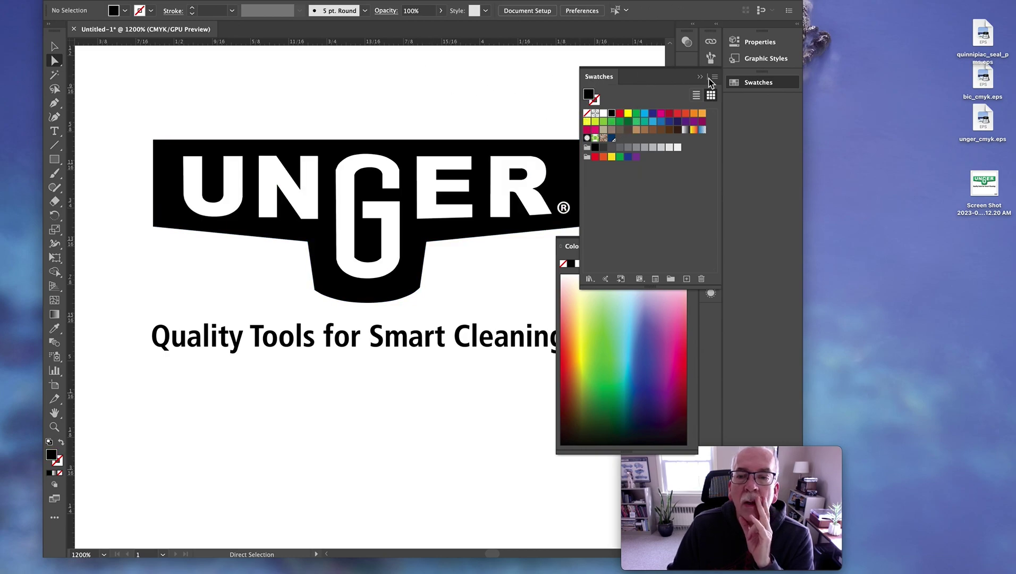
click(700, 78)
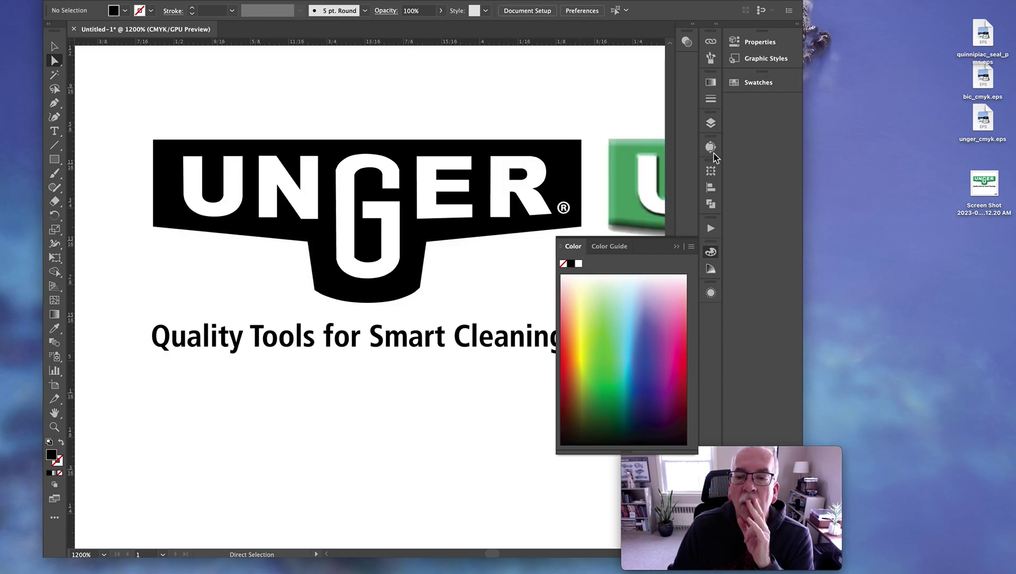
click(692, 245)
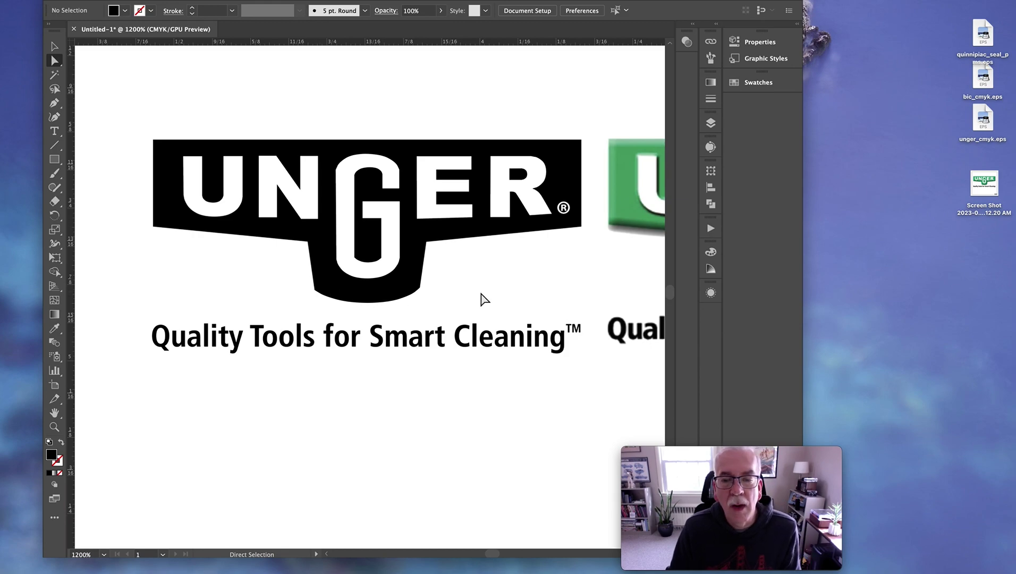
scroll(481, 297, right, 2)
Step: Select the green UNGER screenshot and toggle Outline view on and back off
scroll(425, 272, right, 10)
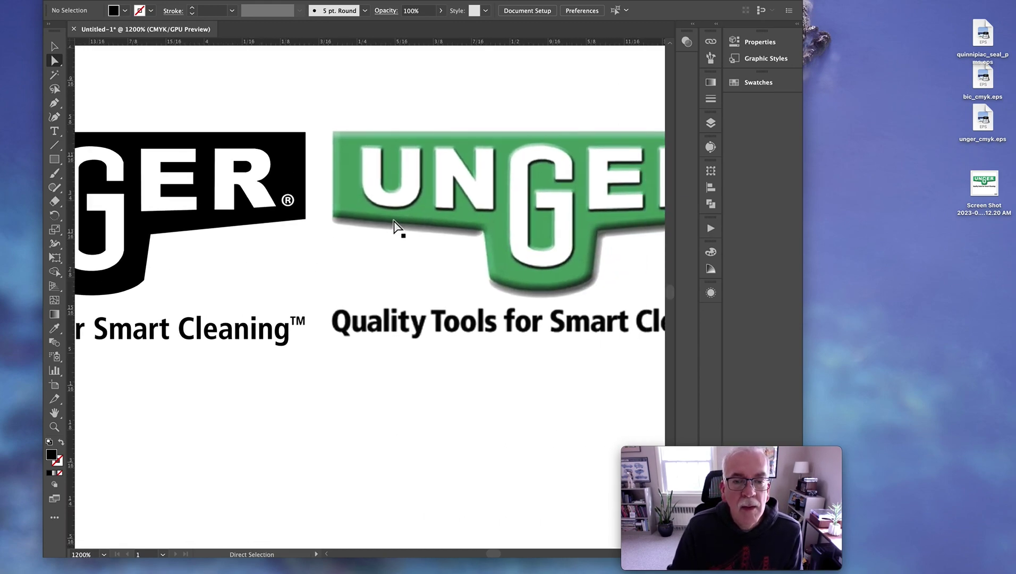
click(395, 234)
scroll(512, 220, right, 4)
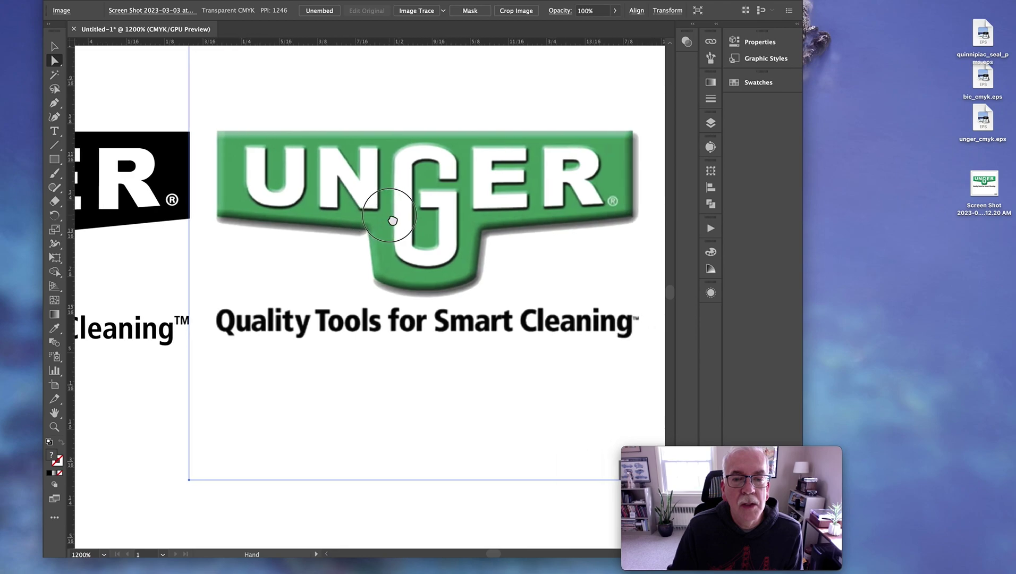
key(v)
key(ctrl+y)
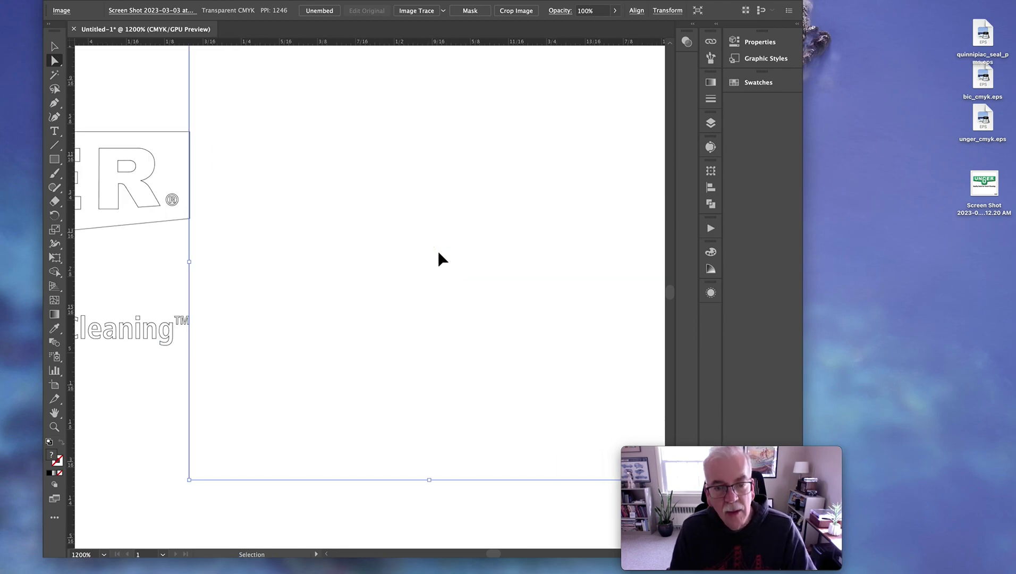
key(ctrl+y)
key(ctrl+y)
key(ctrl+y)
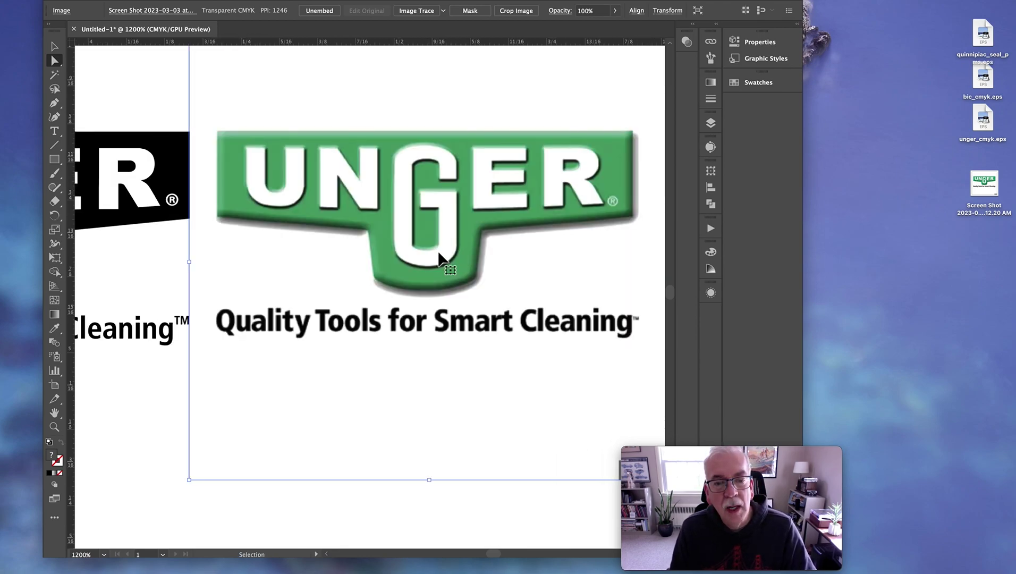
key(a)
Step: Deselect and zoom out to 200% to show both UNGER logos
click(345, 537)
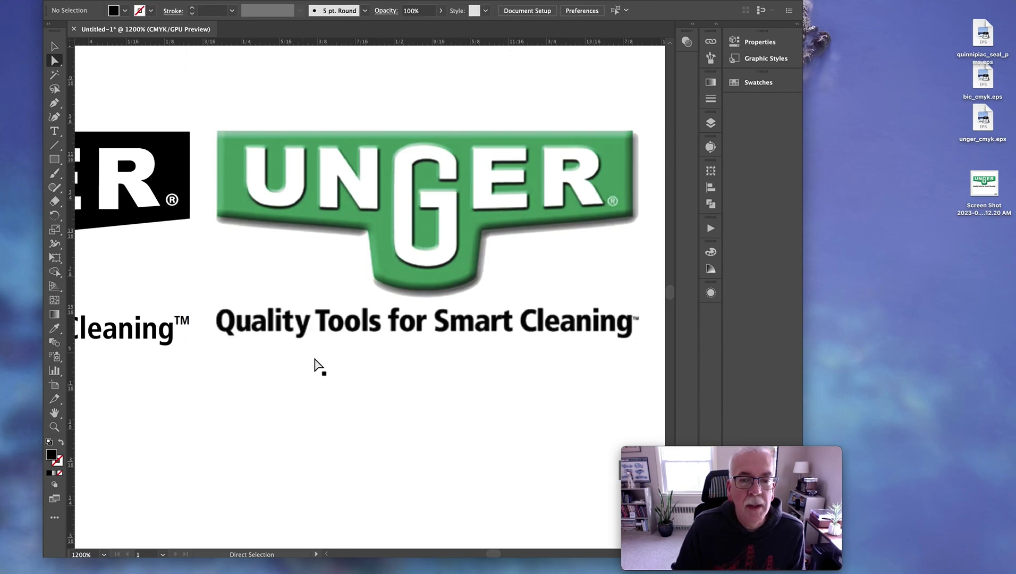
key(v)
key(ctrl+minus)
key(ctrl+minus)
key(ctrl+minus)
key(ctrl+minus)
key(ctrl+minus)
key(a)
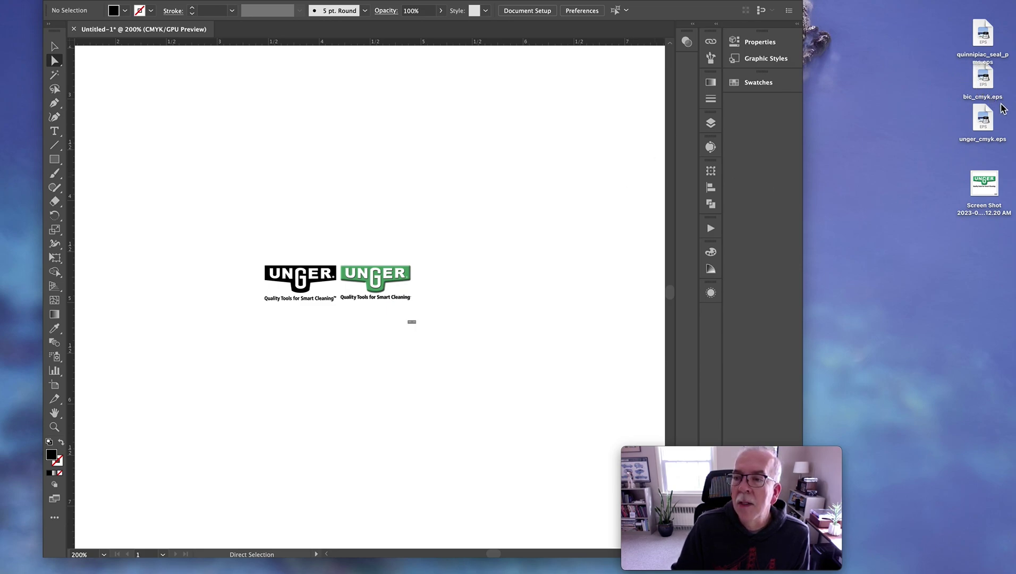
Step: Select the screenshot file on the desktop, then scroll up toward the BIC logo and Quinnipiac seal
click(985, 187)
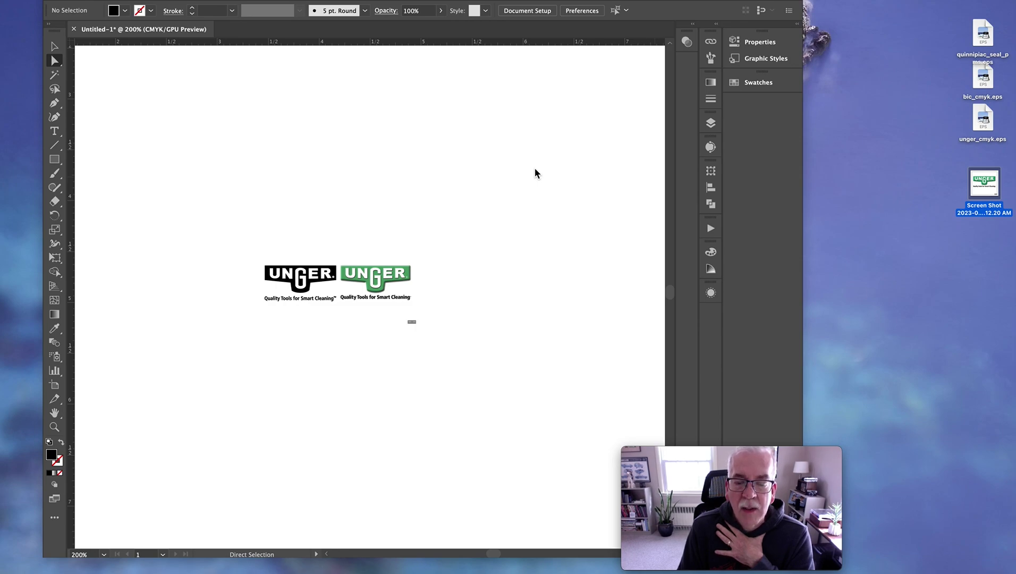
scroll(534, 168, up, 10)
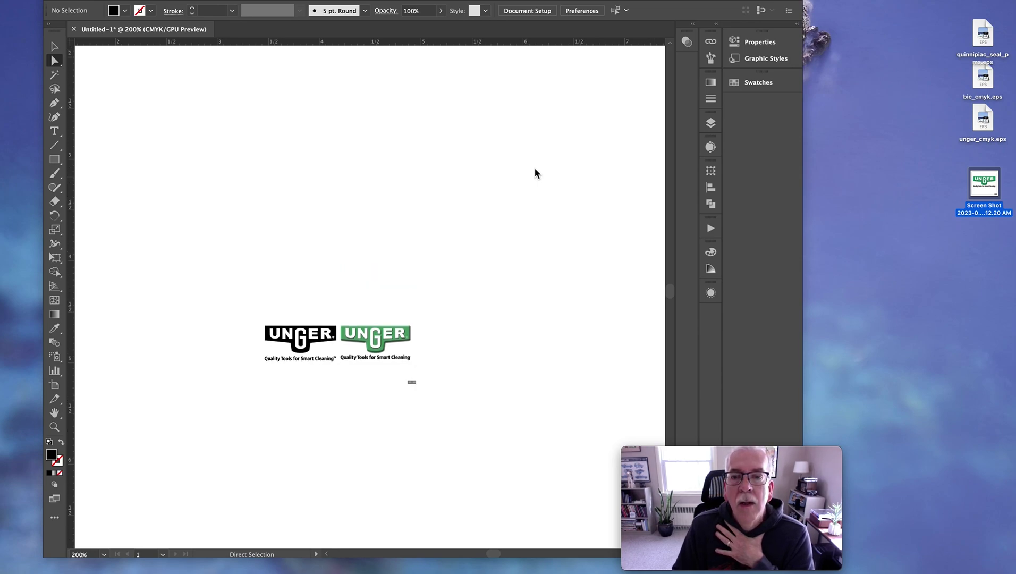
scroll(534, 169, up, 5)
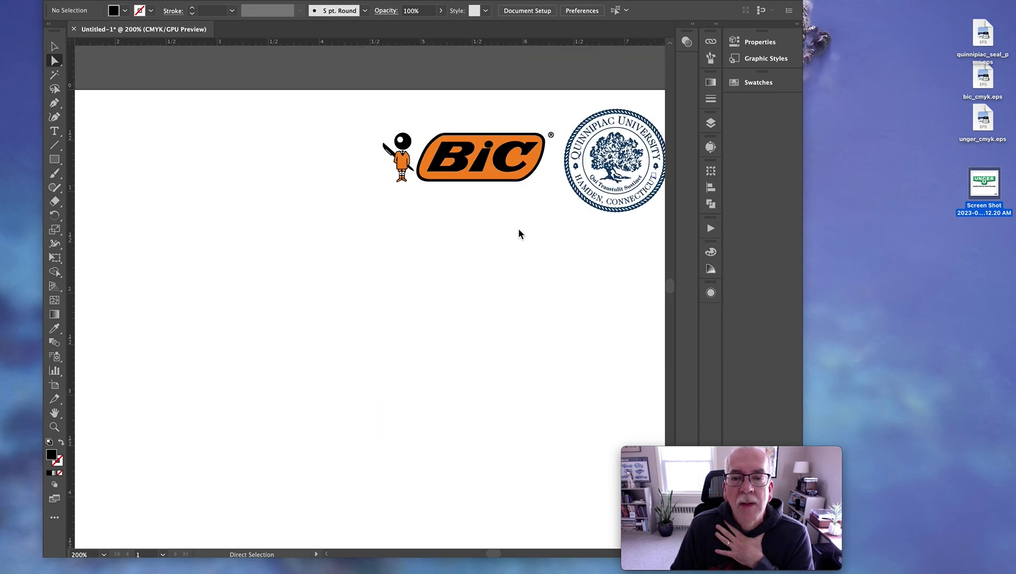
Step: Select the Quinnipiac seal with the Selection tool and switch to Outline view
scroll(518, 228, right, 5)
scroll(552, 273, up, 1)
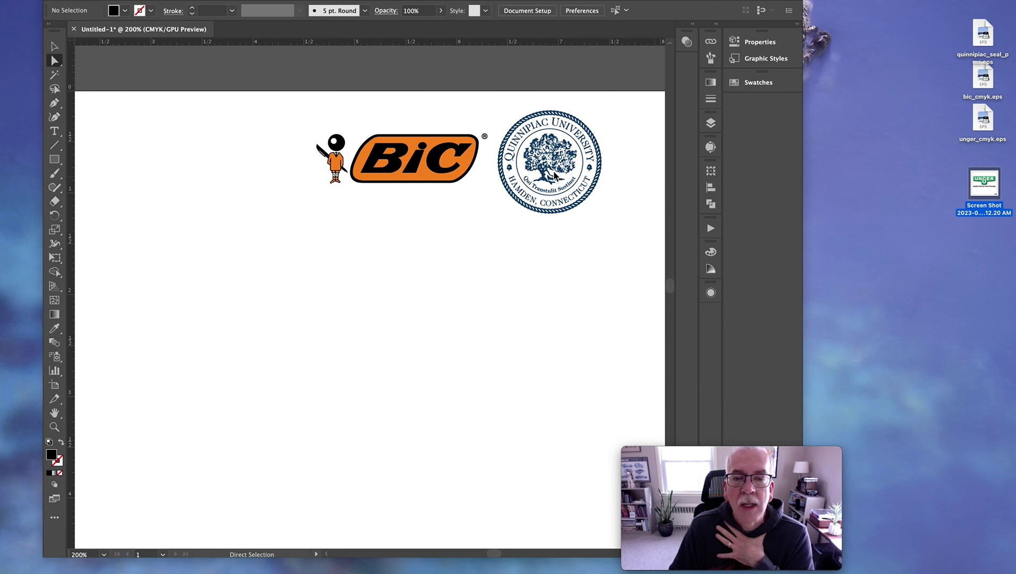
click(202, 104)
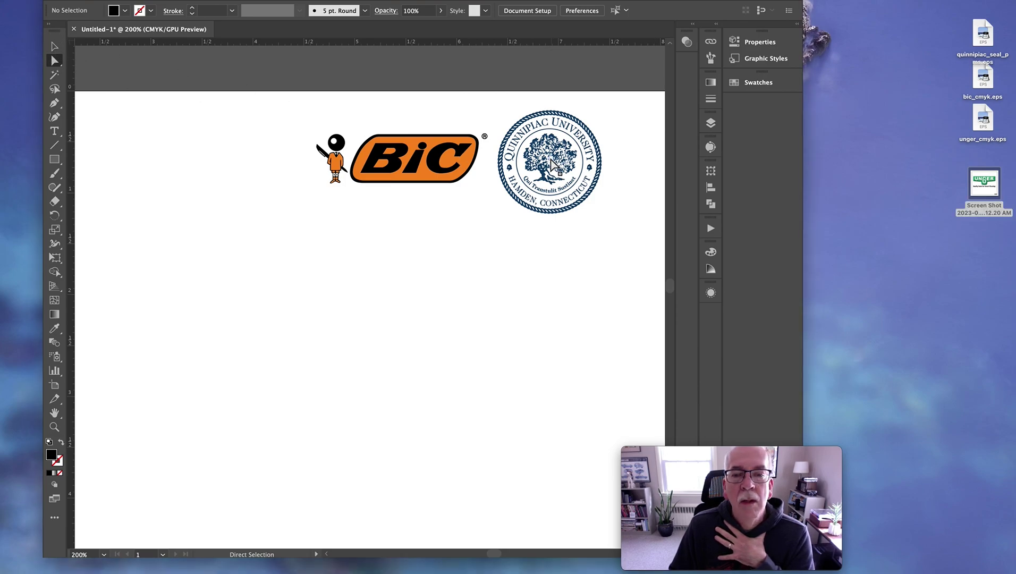
click(53, 48)
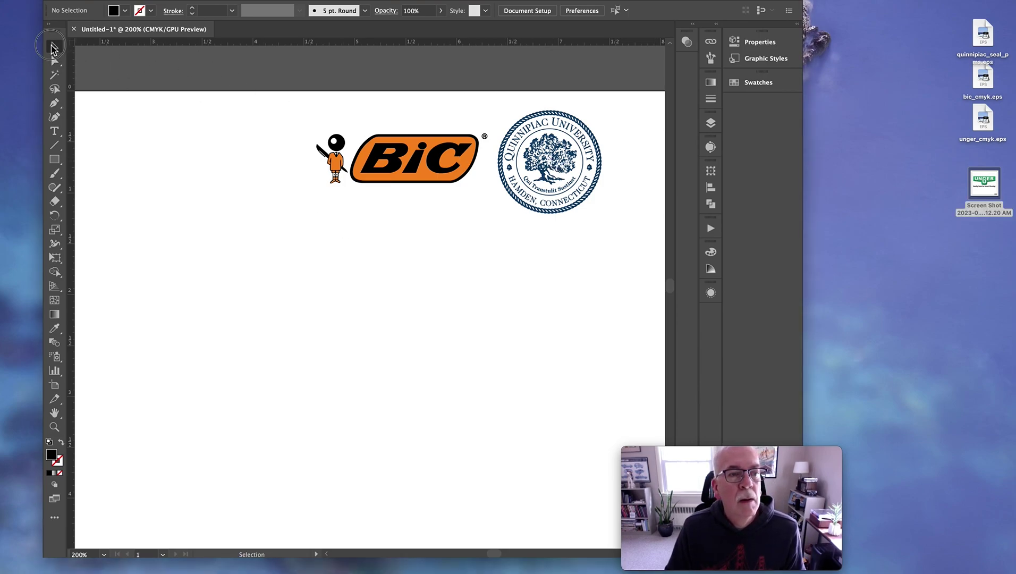
click(555, 175)
scroll(568, 213, left, 1)
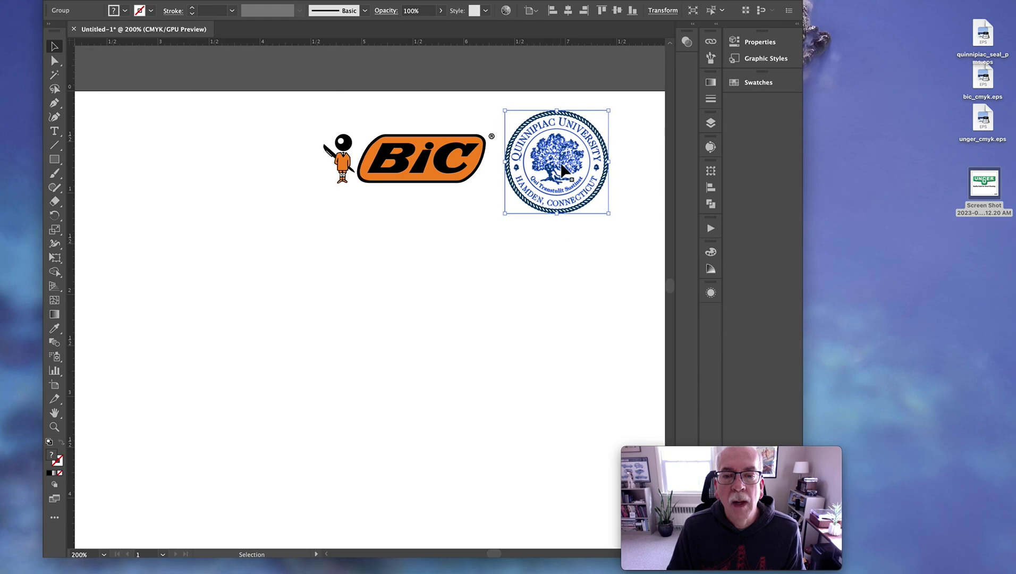
click(537, 259)
click(565, 175)
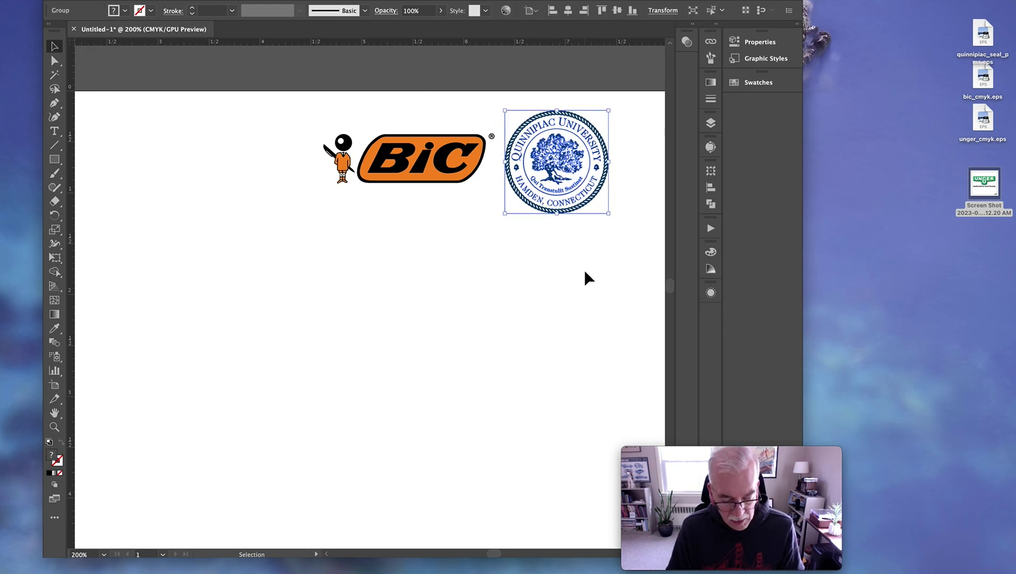
key(super+y)
click(598, 280)
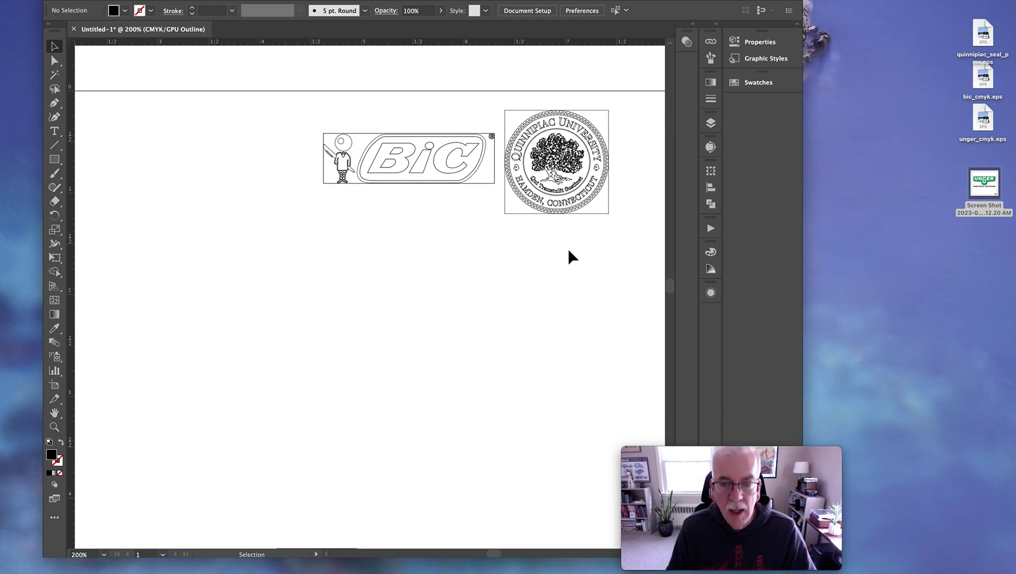
Step: Zoom to 2400% on the seal's oak tree foliage and pick Direct Selection
click(563, 172)
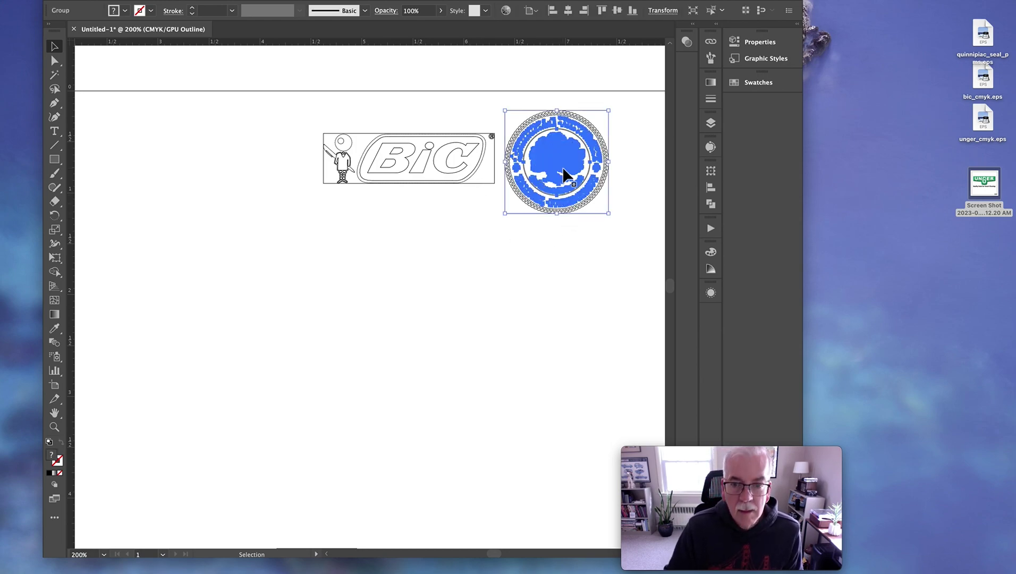
click(566, 260)
key(z)
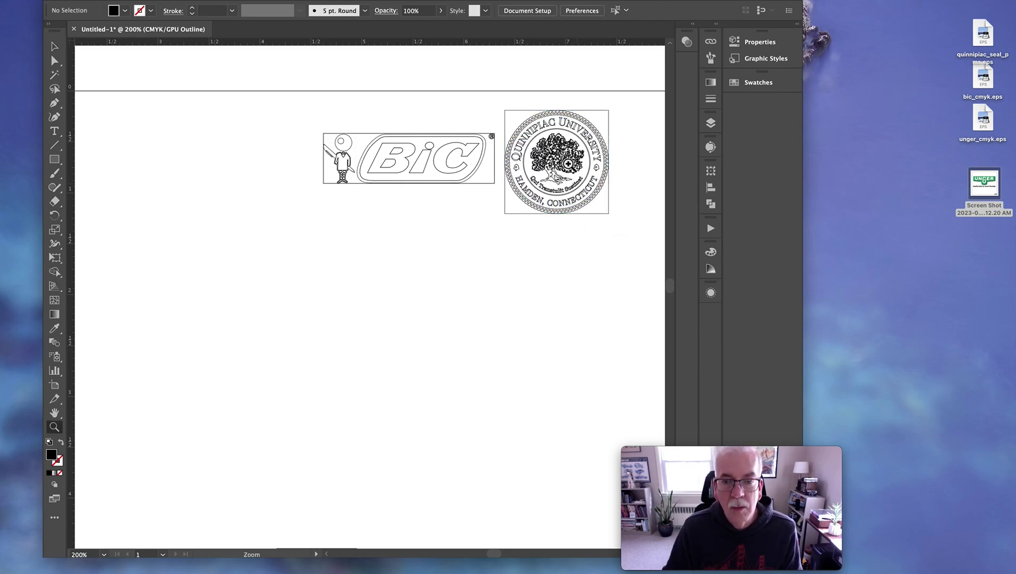
click(564, 167)
click(338, 329)
click(118, 442)
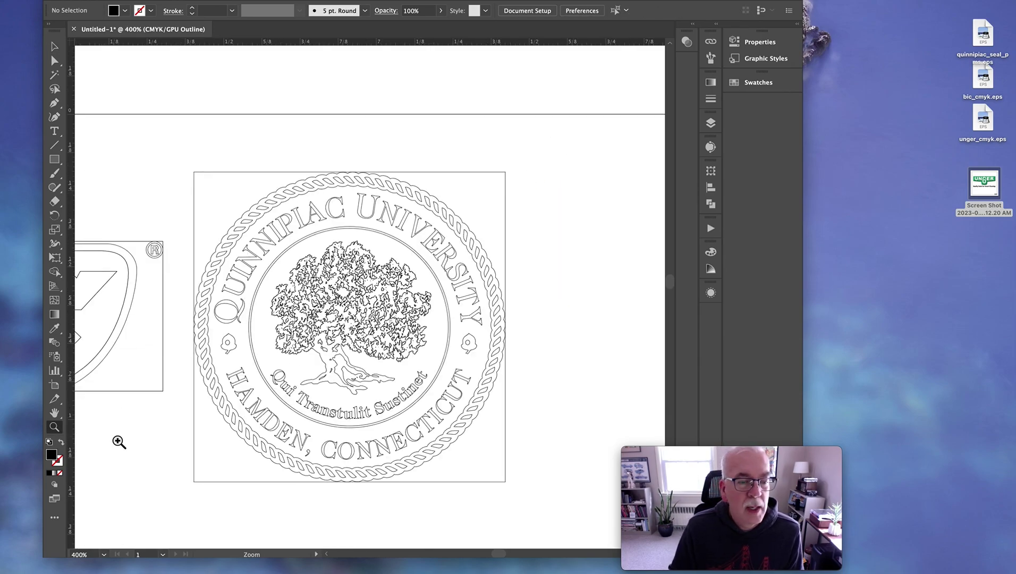
click(319, 337)
click(446, 277)
click(392, 277)
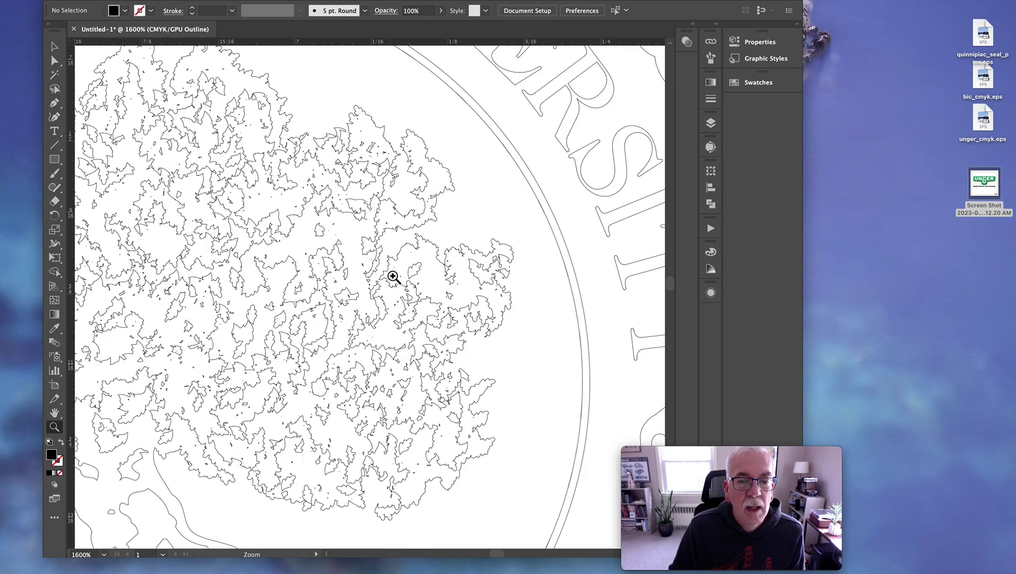
click(54, 61)
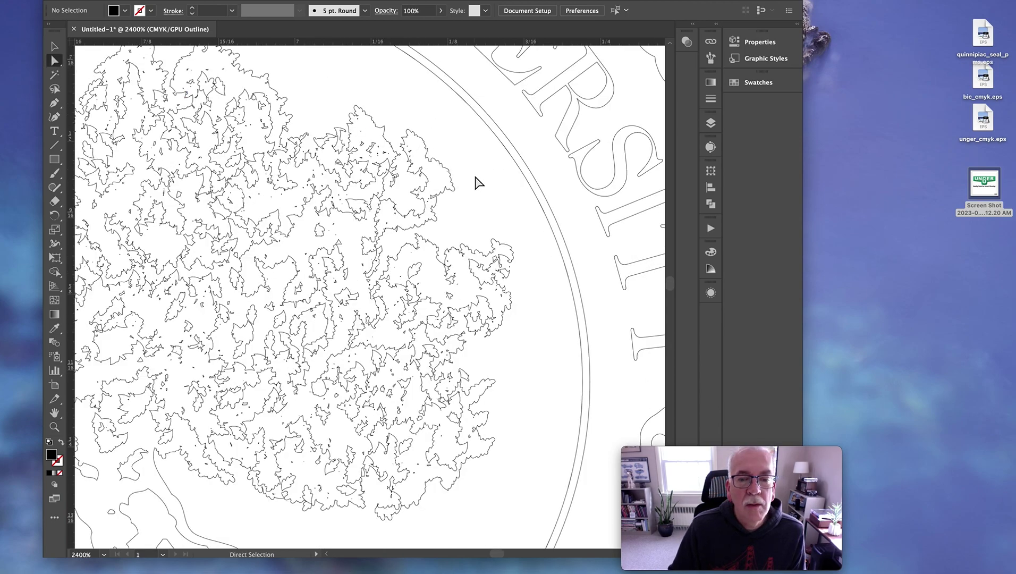
key(super+y)
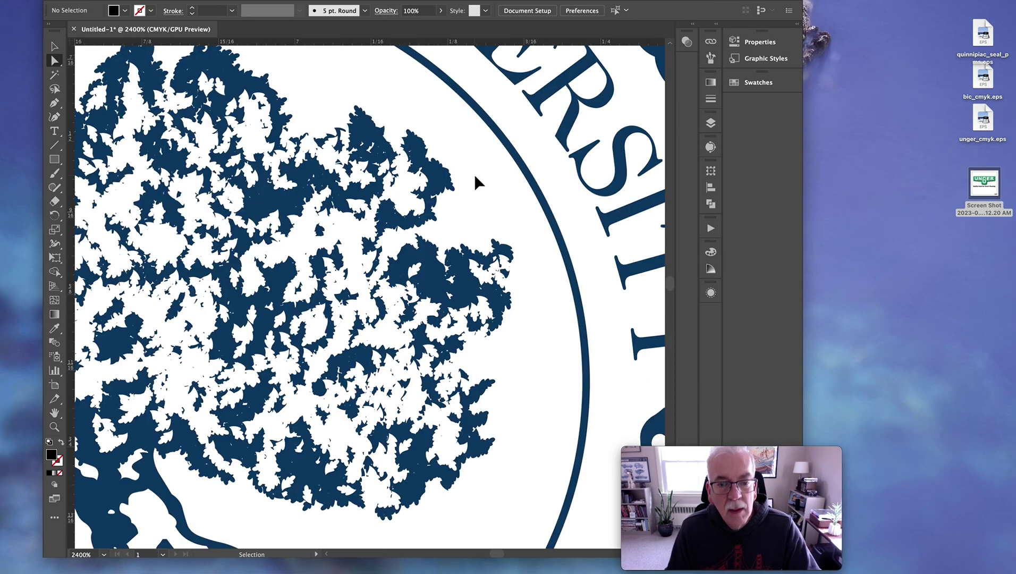
click(467, 275)
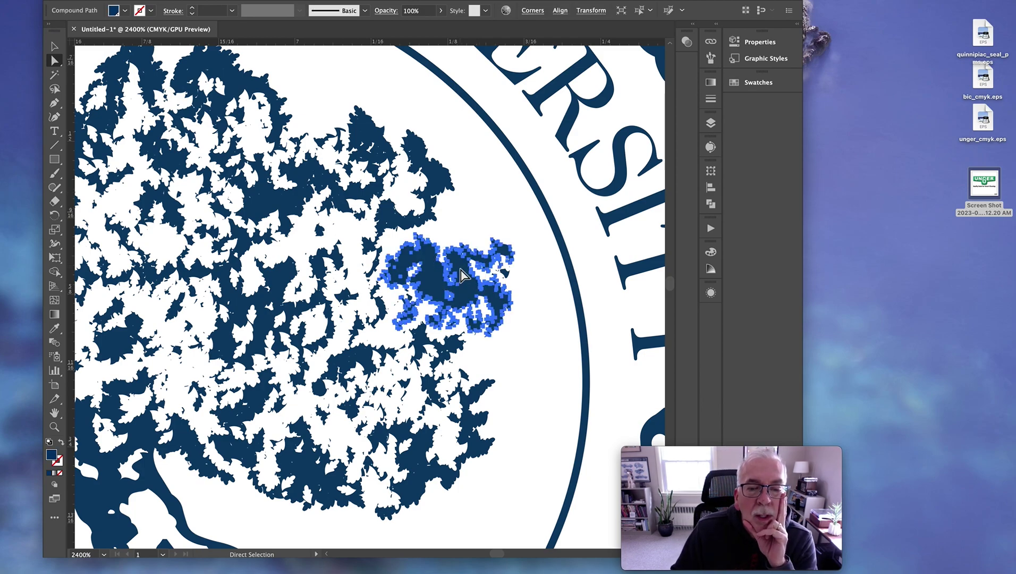
click(434, 178)
click(373, 140)
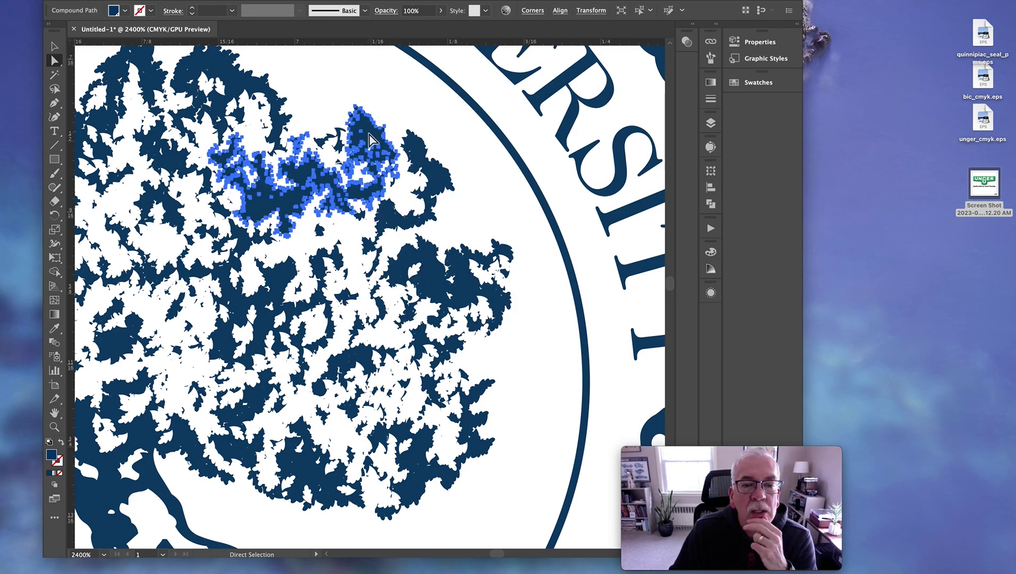
click(618, 186)
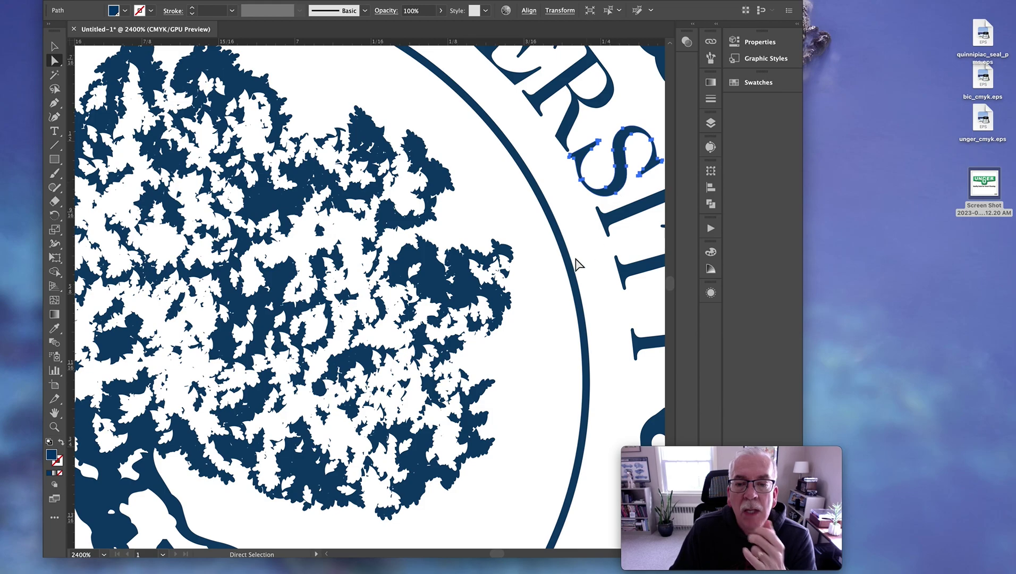
scroll(578, 264, up, 2)
scroll(578, 264, up, 10)
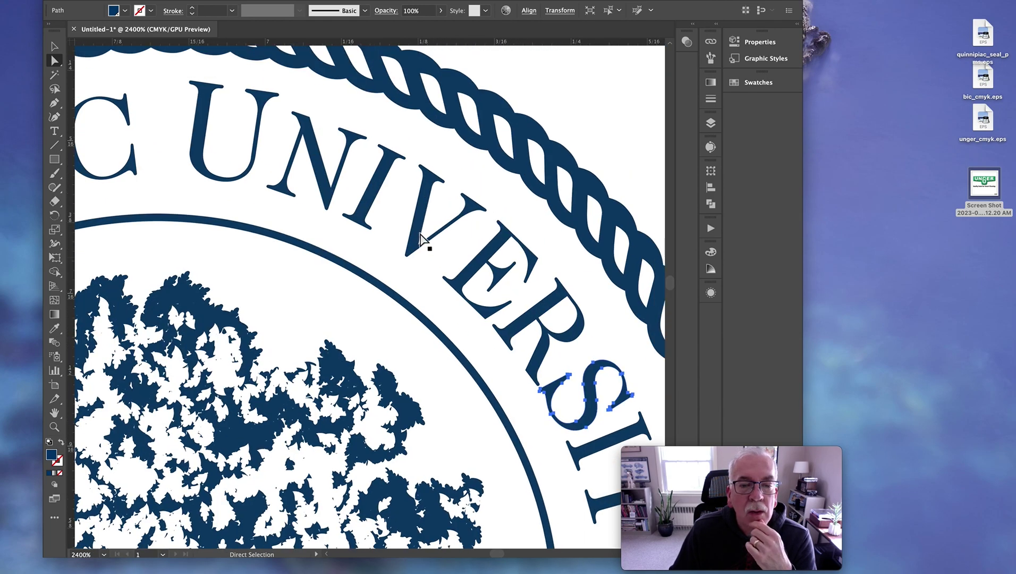
click(419, 237)
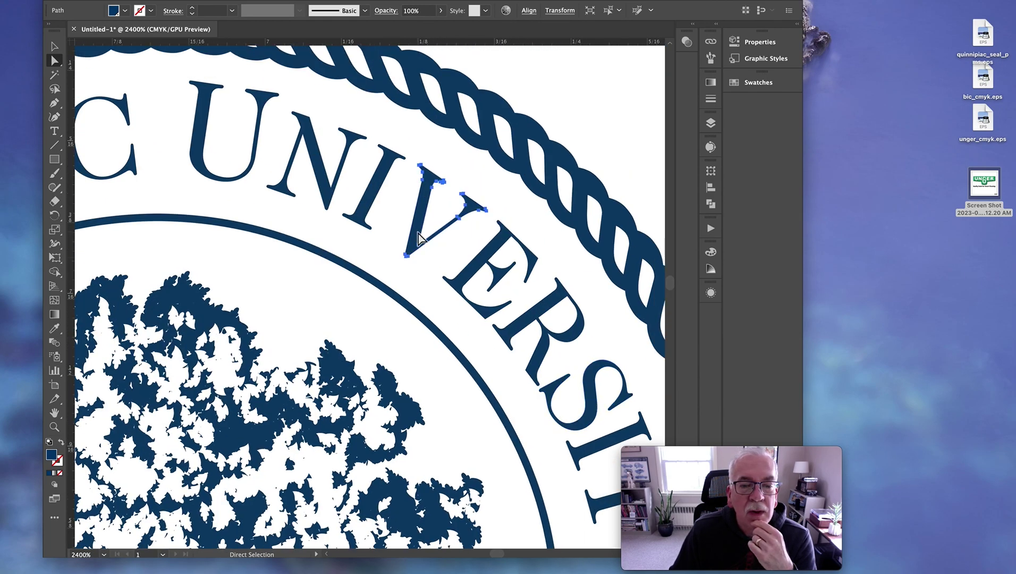
click(326, 201)
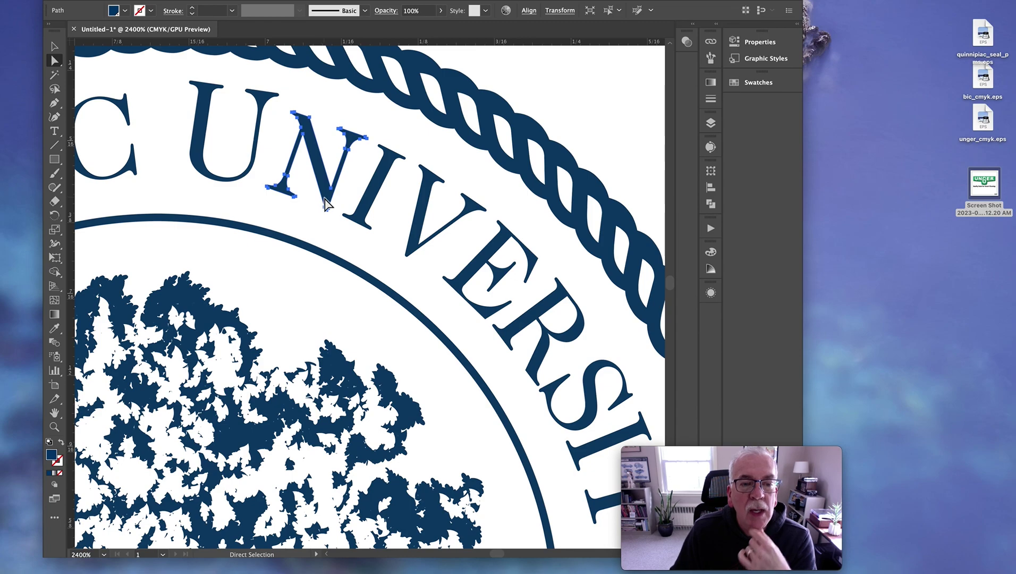
scroll(322, 223, left, 6)
scroll(322, 223, up, 3)
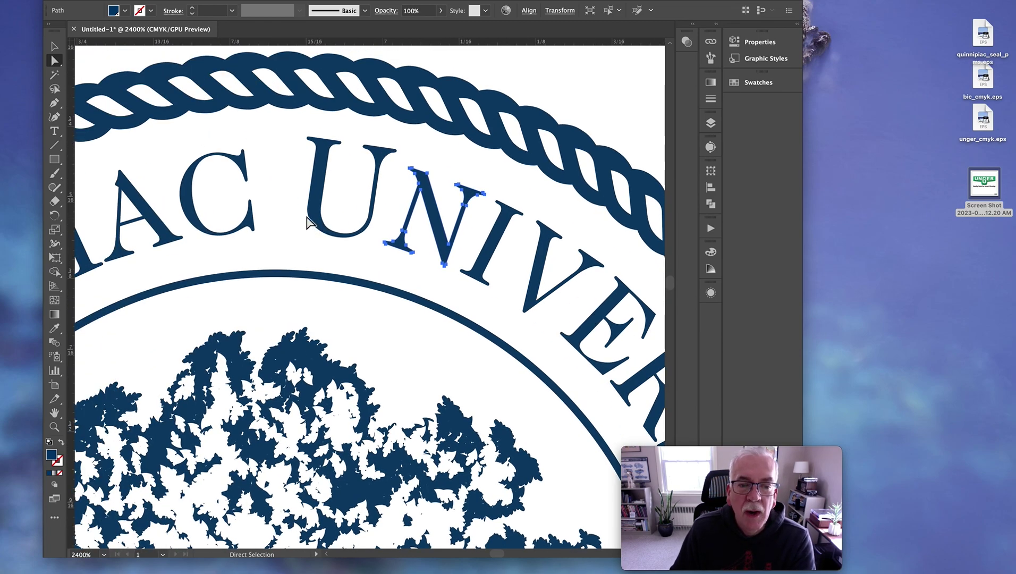
click(340, 197)
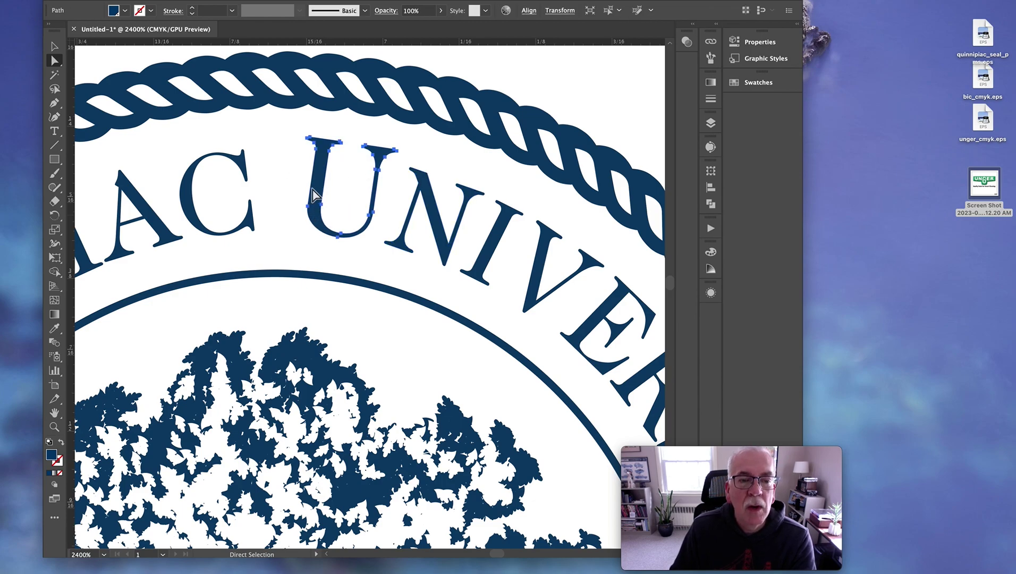
click(201, 217)
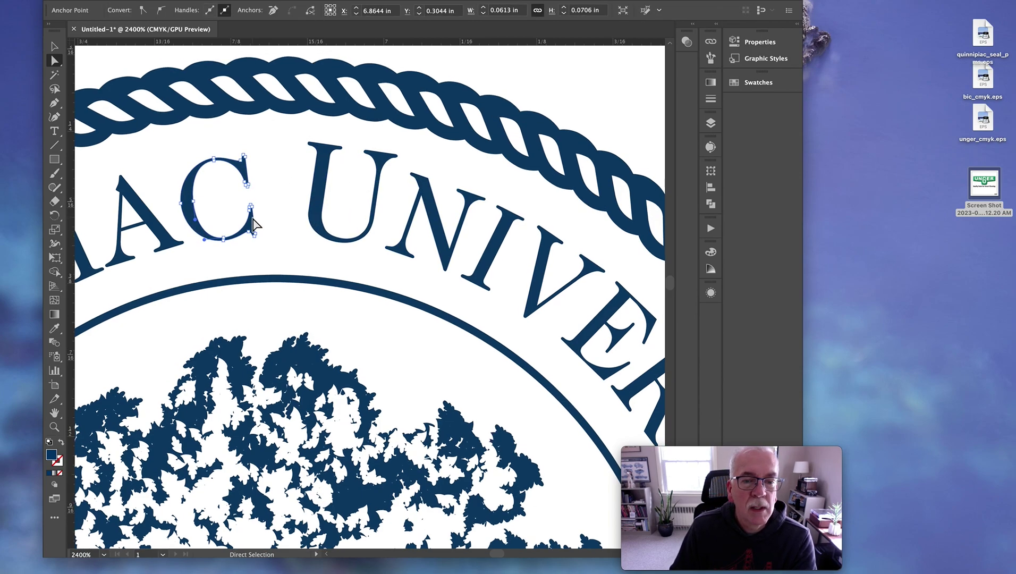
scroll(253, 223, up, 2)
scroll(253, 223, left, 1)
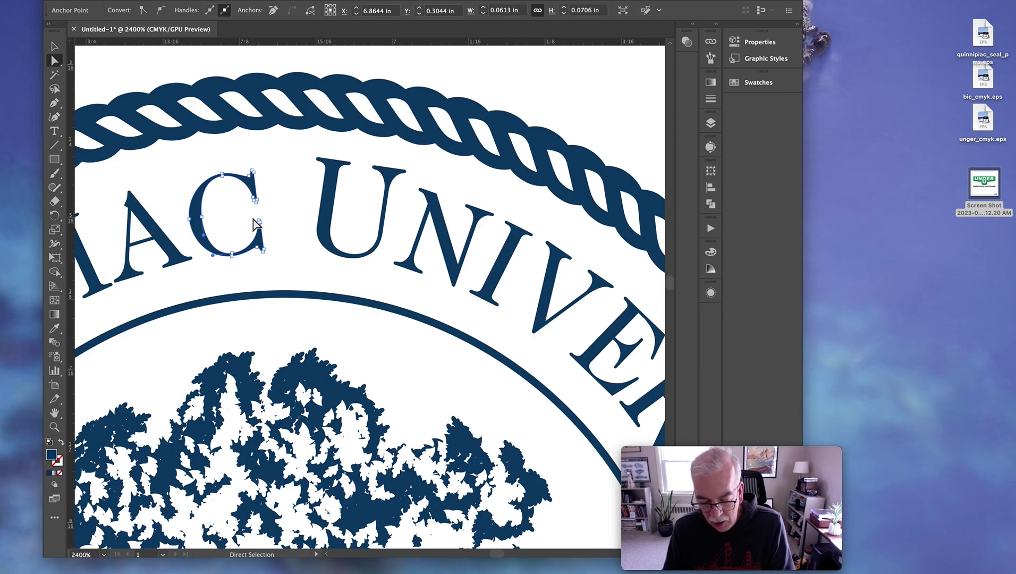
key(v)
key(super+minus)
key(super+minus)
key(super+minus)
key(super+minus)
key(super+minus)
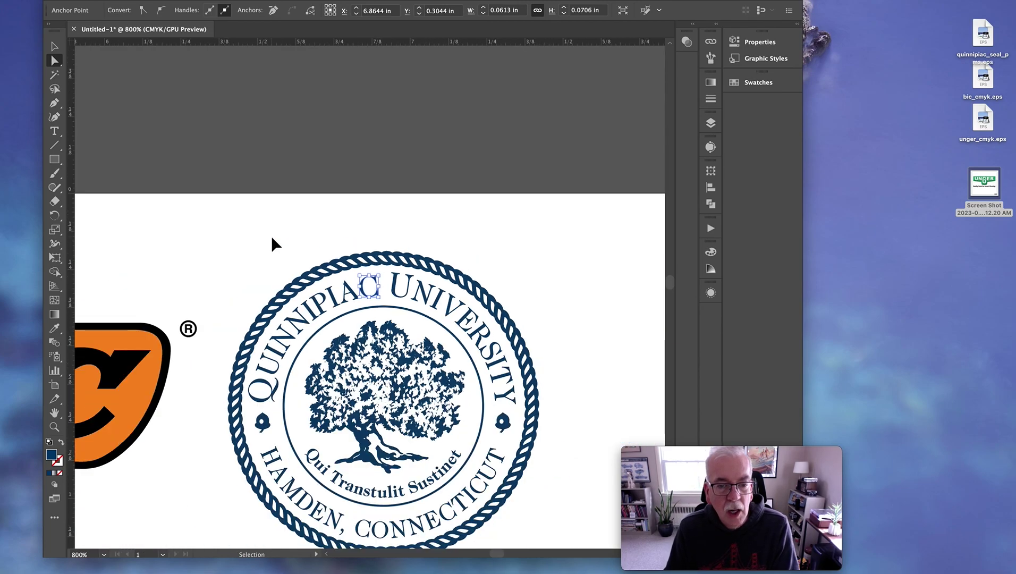
drag(188, 227, 487, 106)
click(449, 219)
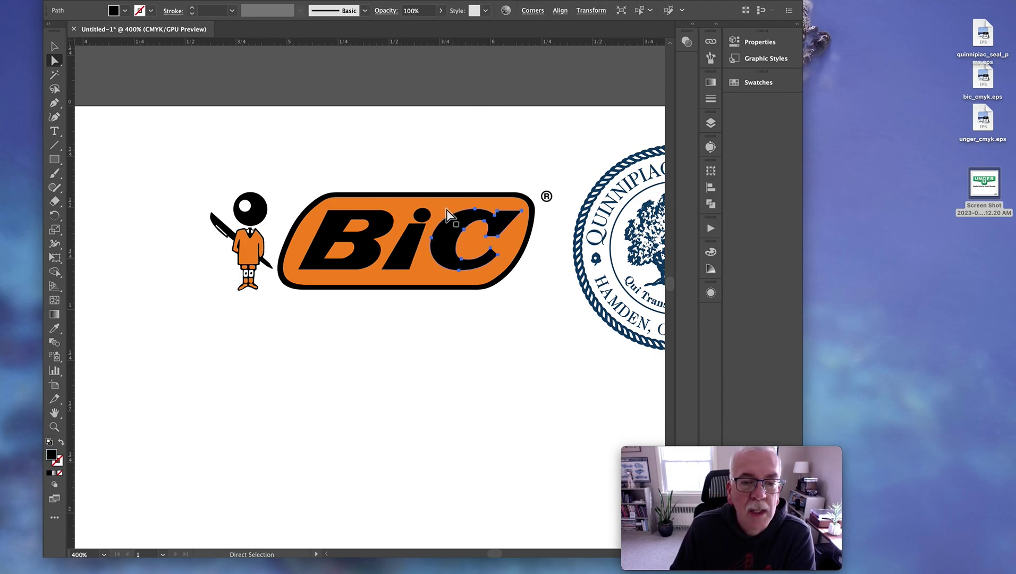
click(249, 214)
click(250, 257)
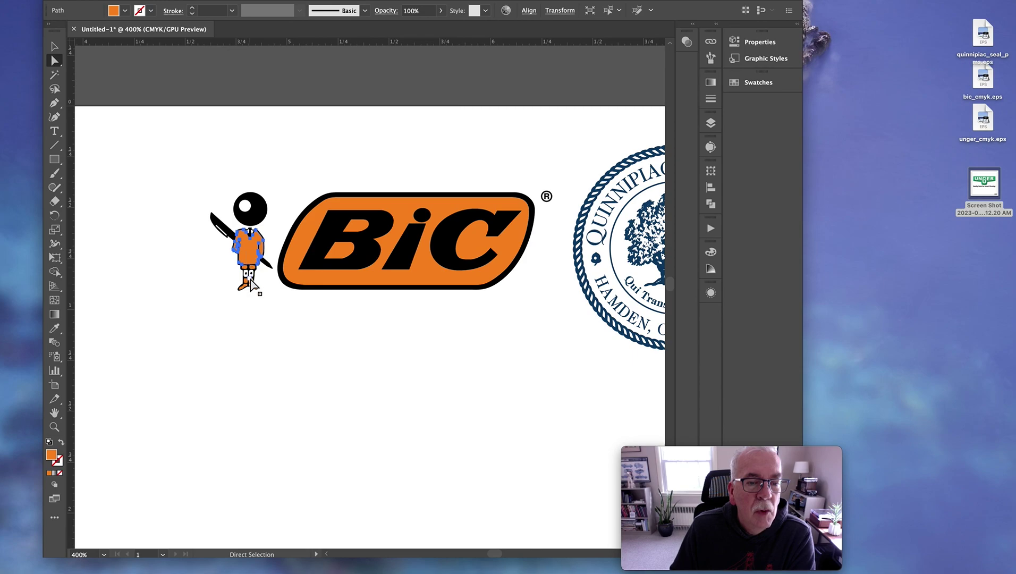
drag(249, 281, 253, 287)
click(297, 272)
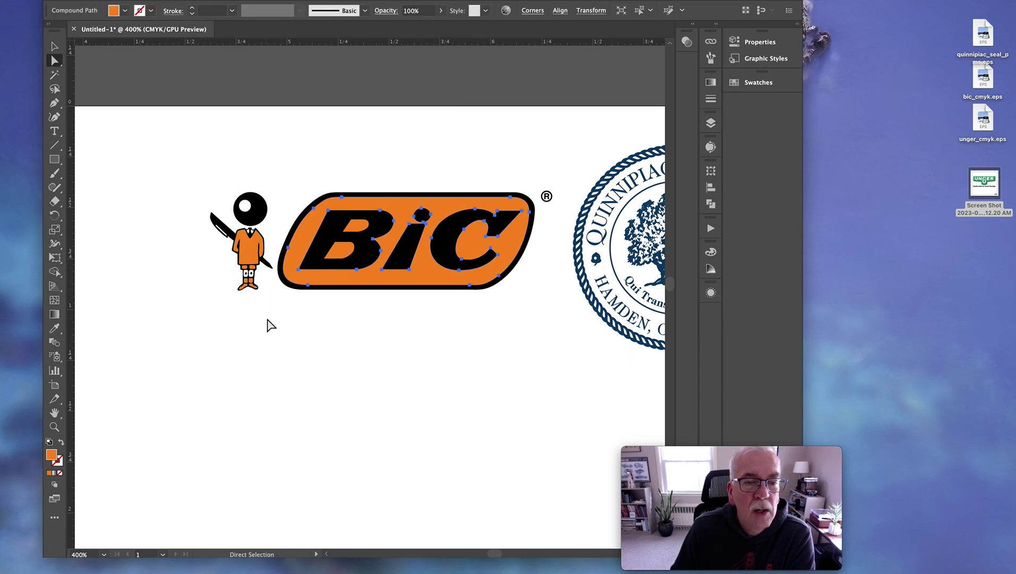
click(254, 258)
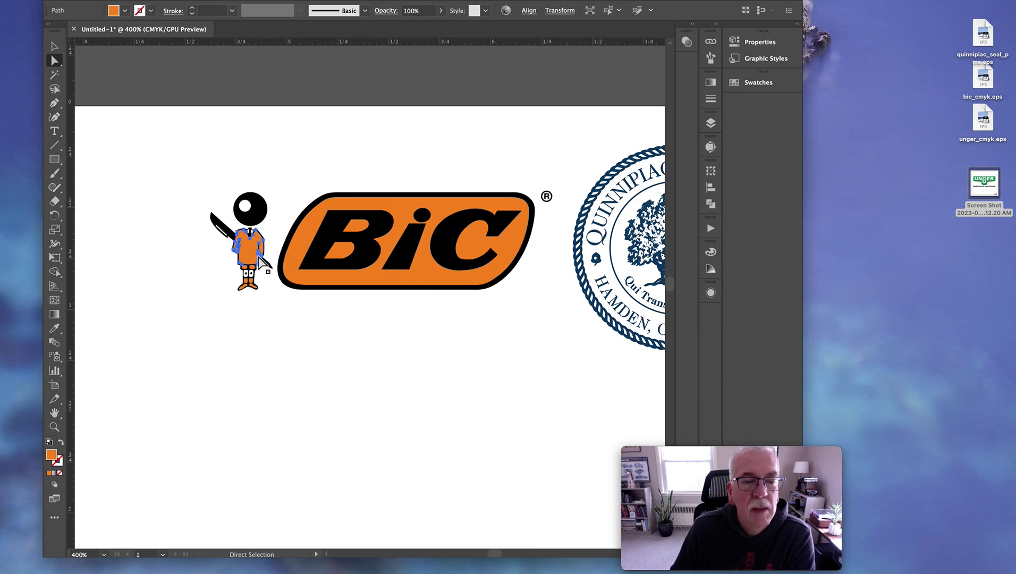
click(278, 305)
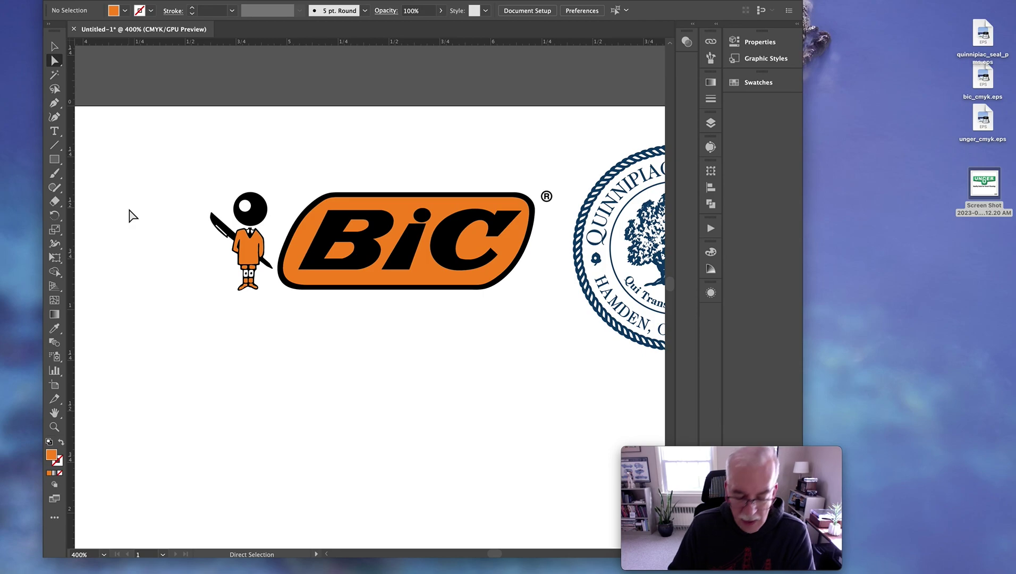
Step: Draw a closed six-corner polygon with the Pen tool below-left of the BIC figure
key(p)
click(132, 289)
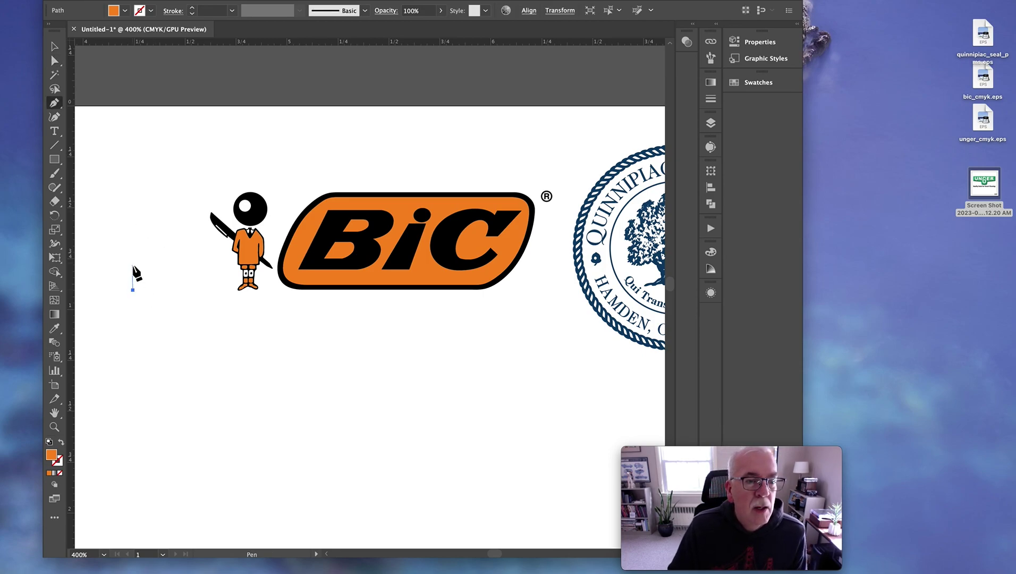
click(112, 234)
click(123, 218)
click(138, 215)
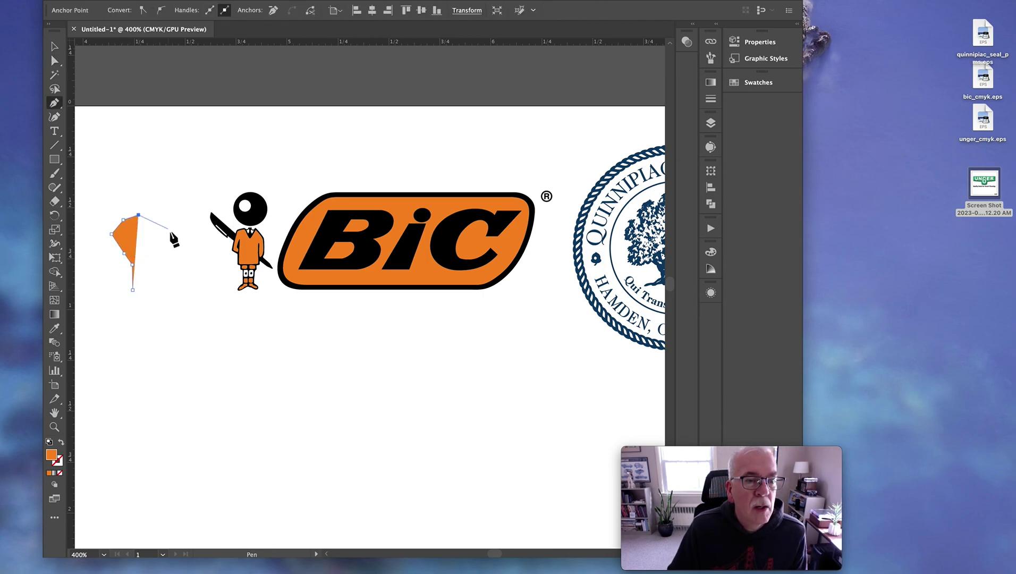
click(169, 230)
click(159, 287)
click(133, 289)
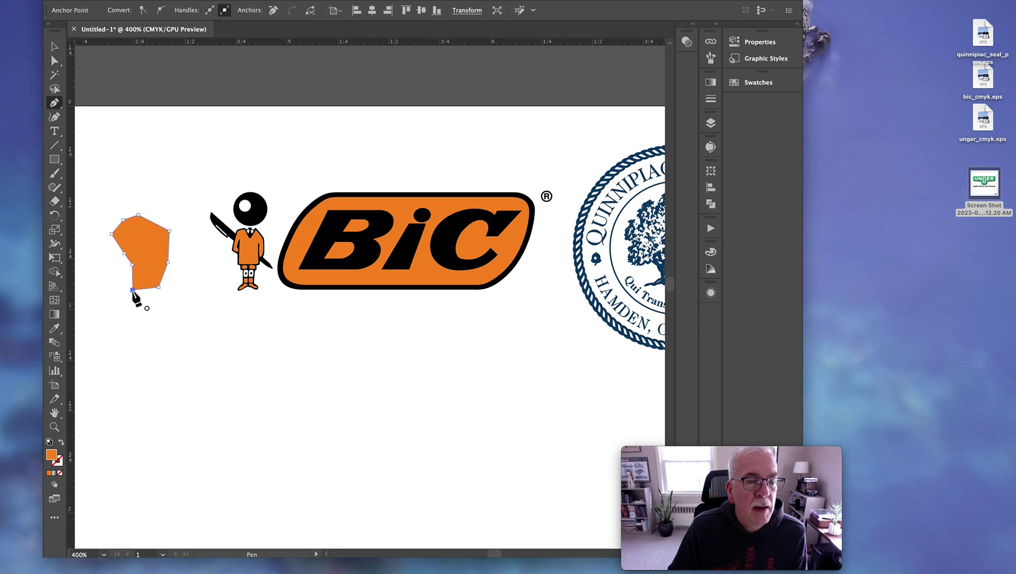
Step: Move the polygon lower on the artboard and fill it brown
click(55, 47)
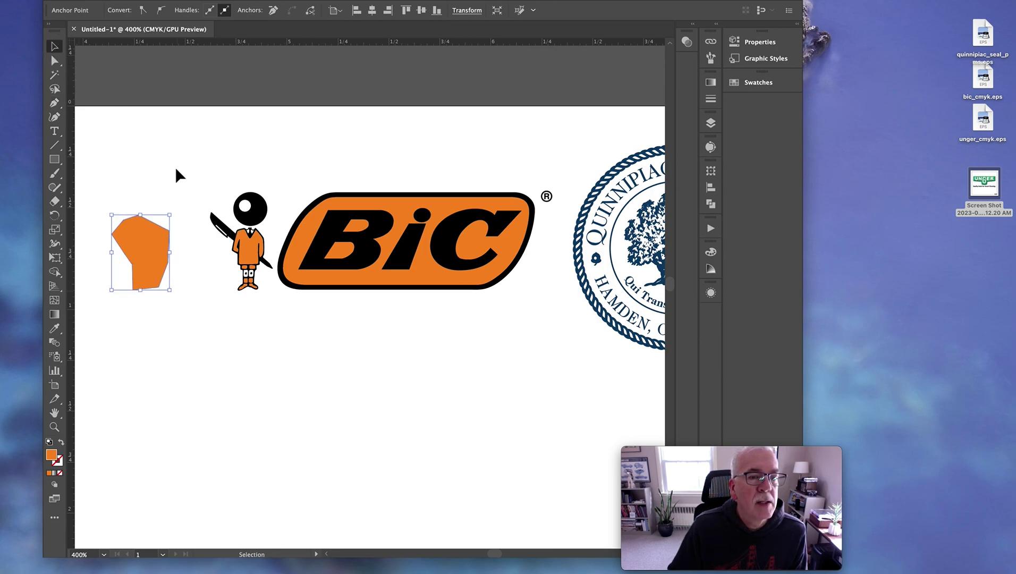
click(169, 191)
drag(146, 254, 209, 393)
click(304, 402)
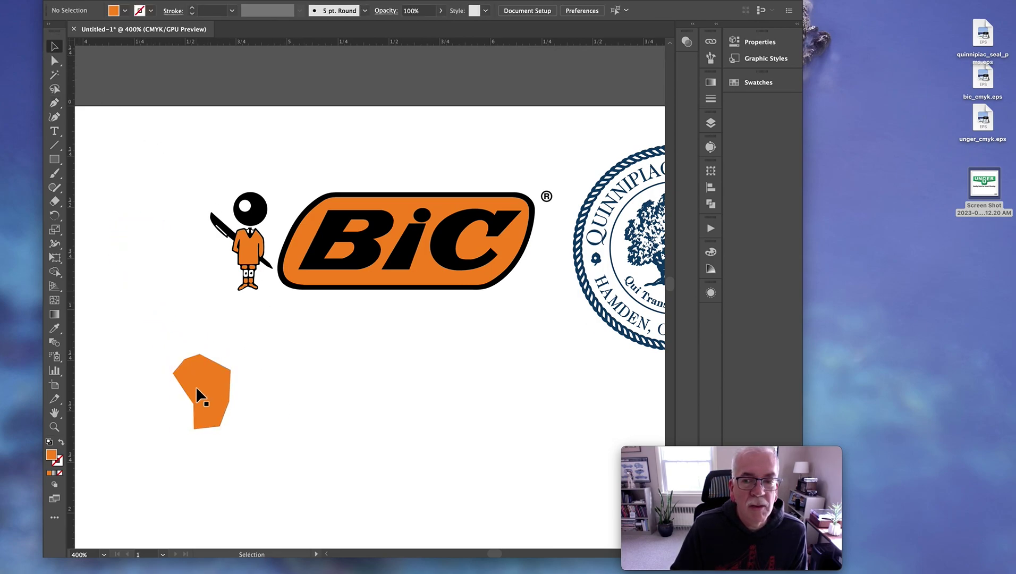
click(196, 388)
click(758, 82)
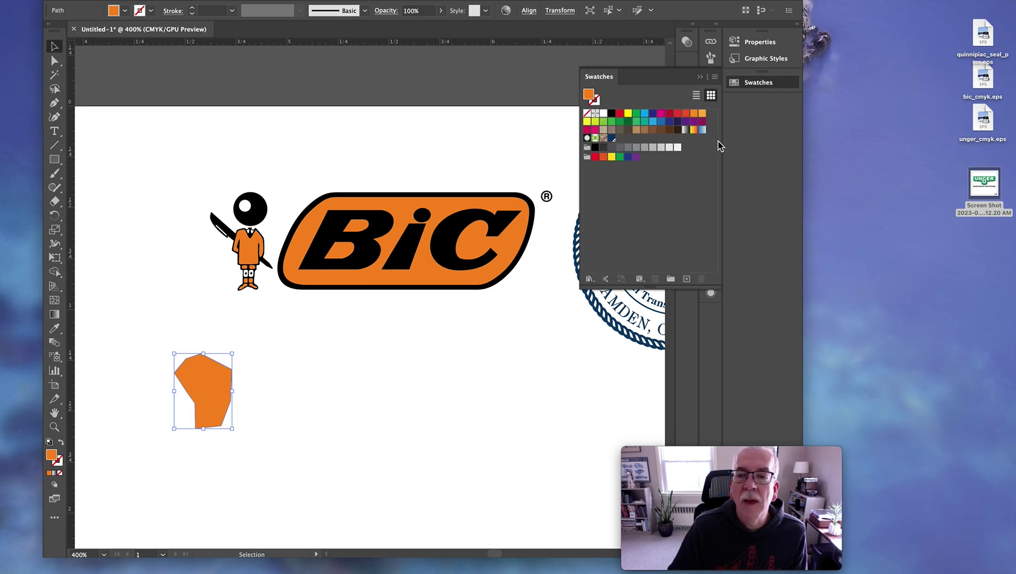
click(644, 130)
click(401, 363)
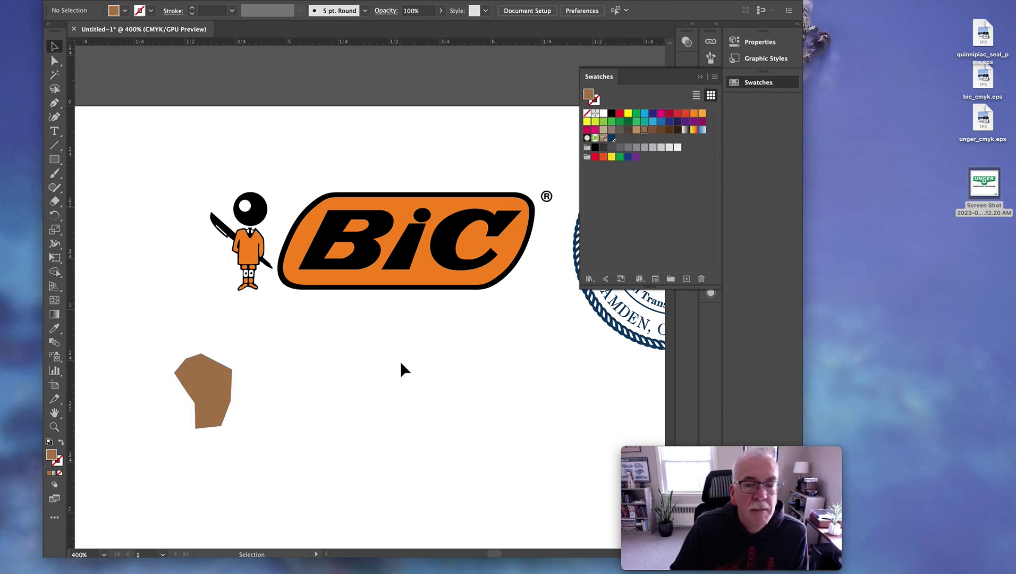
Step: Draw a large star beside the polygon and a smaller yellow star to its right
click(54, 159)
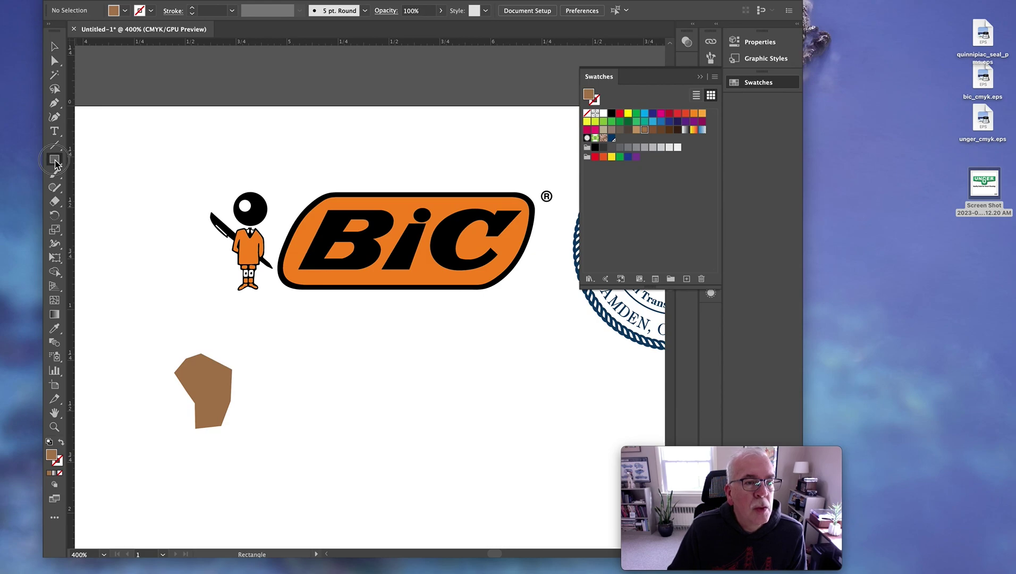
click(95, 215)
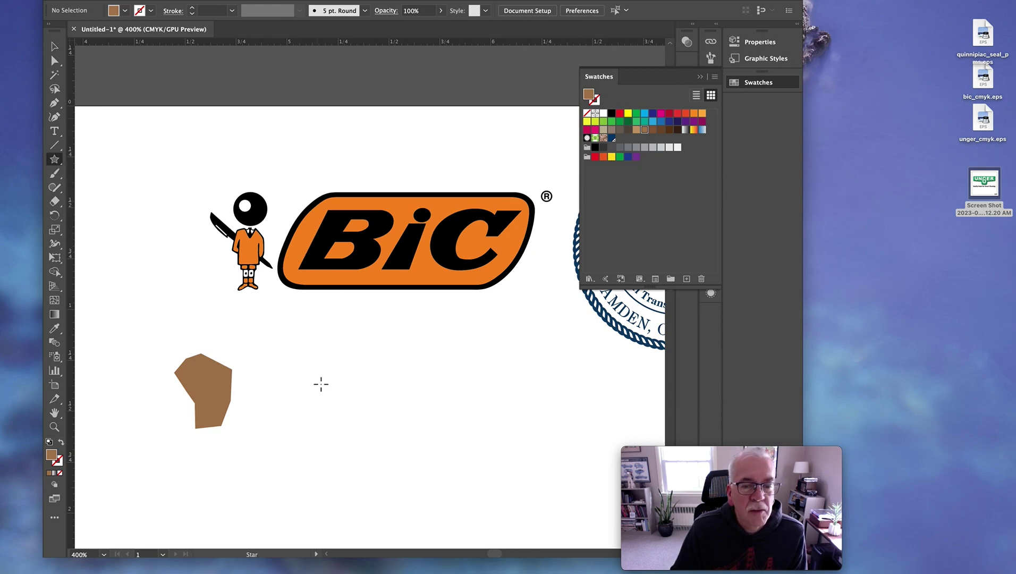
drag(320, 383, 348, 441)
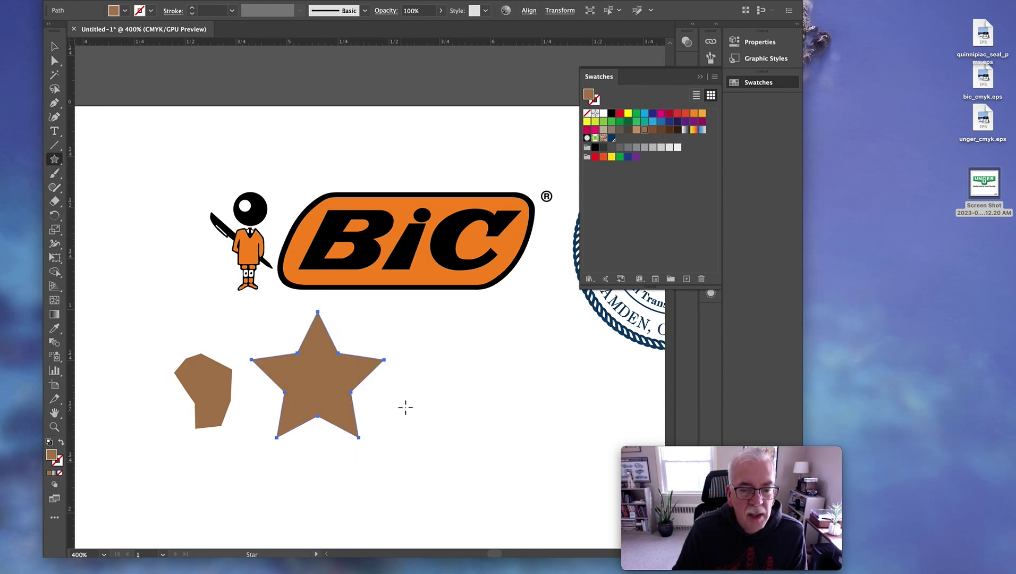
drag(403, 405, 433, 425)
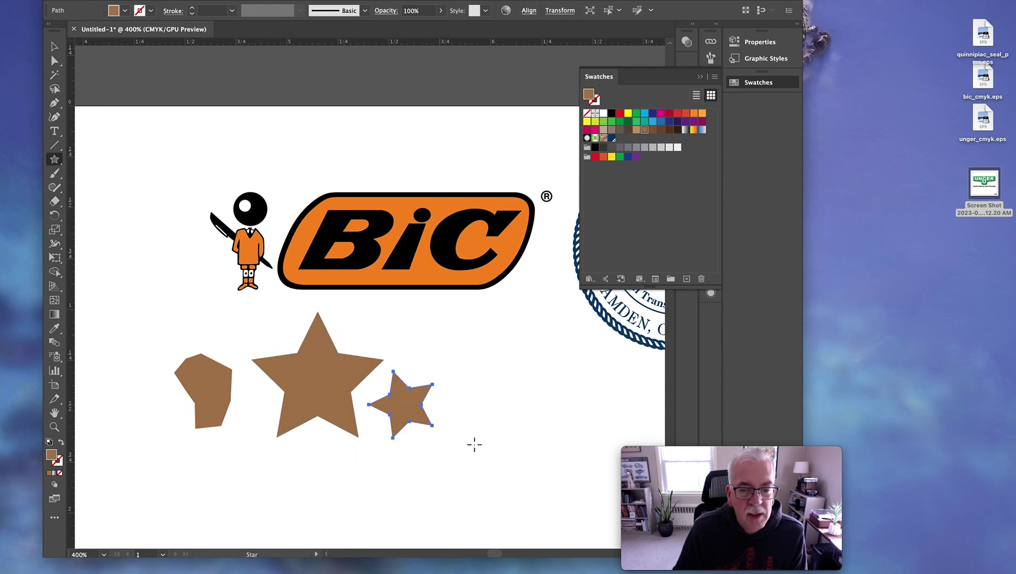
click(628, 113)
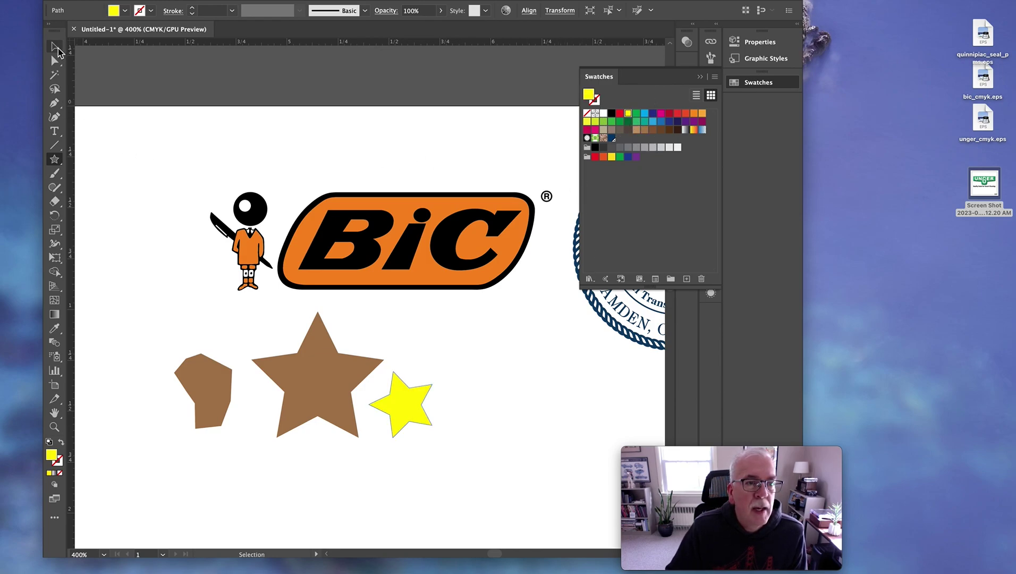
Step: Nudge the yellow star slightly right and deselect it
click(54, 46)
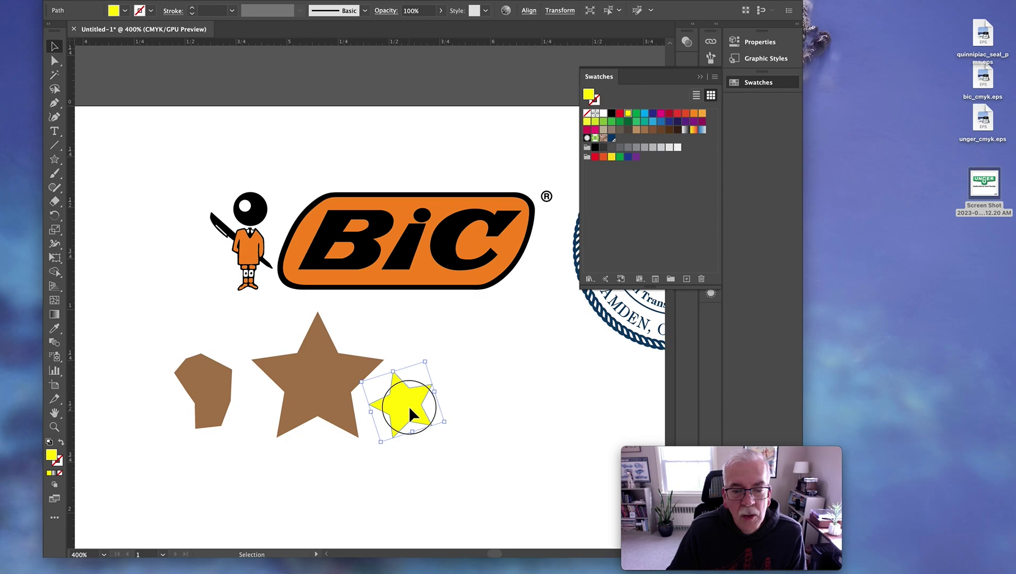
drag(409, 405, 436, 403)
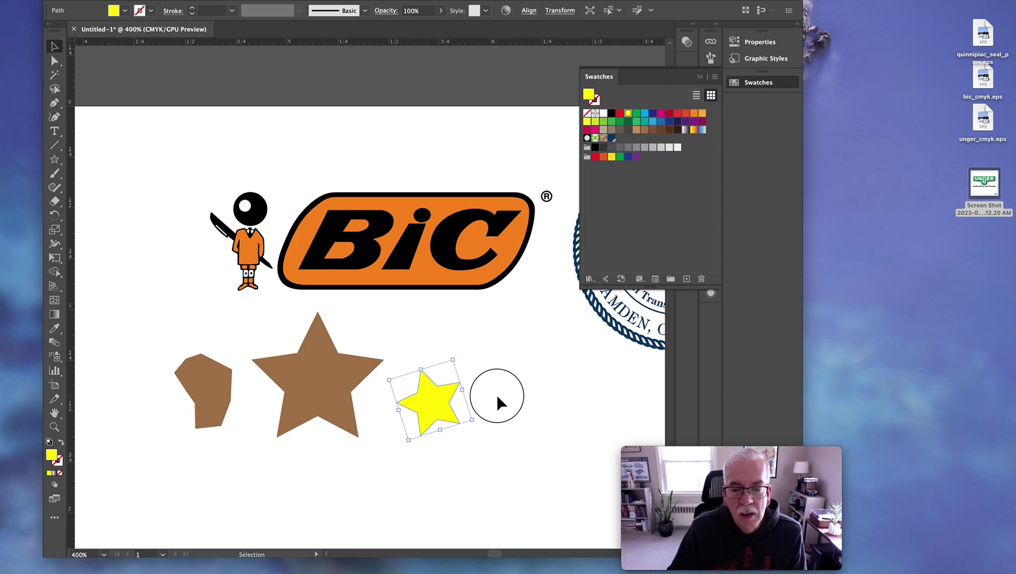
click(496, 394)
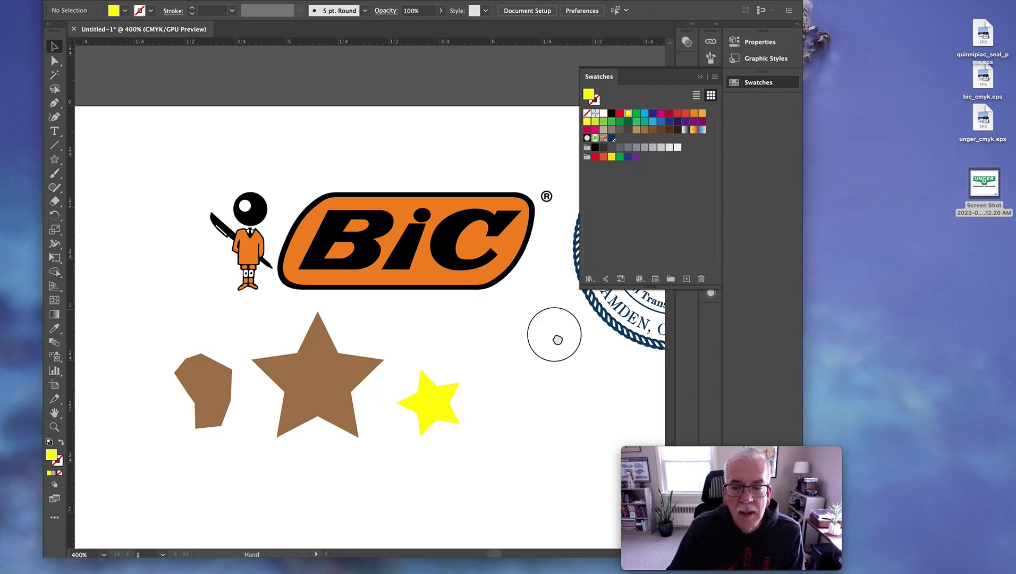
drag(556, 338, 236, 407)
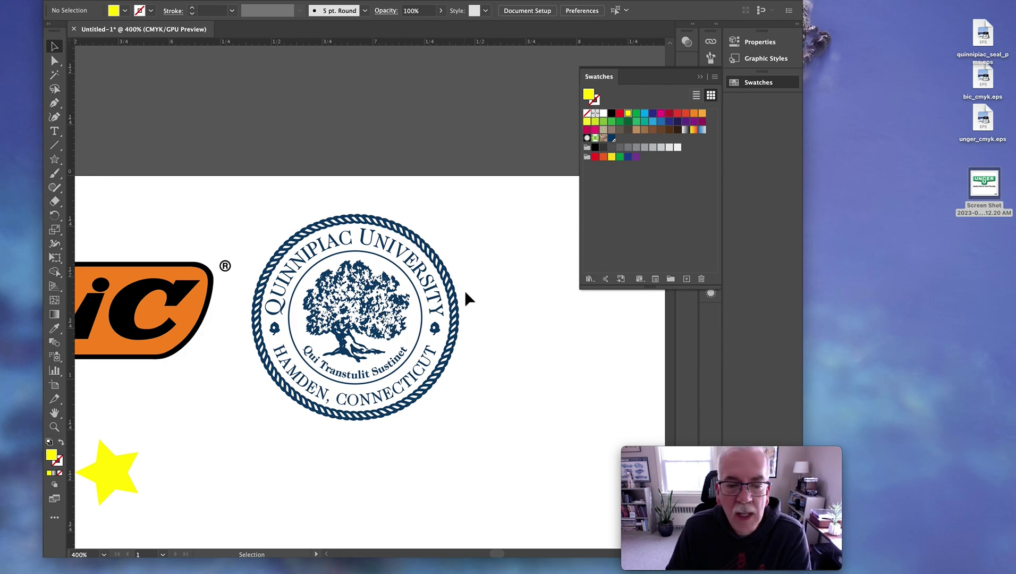
Step: Click the Quinnipiac seal group to inspect it, then deselect it
click(425, 321)
click(484, 311)
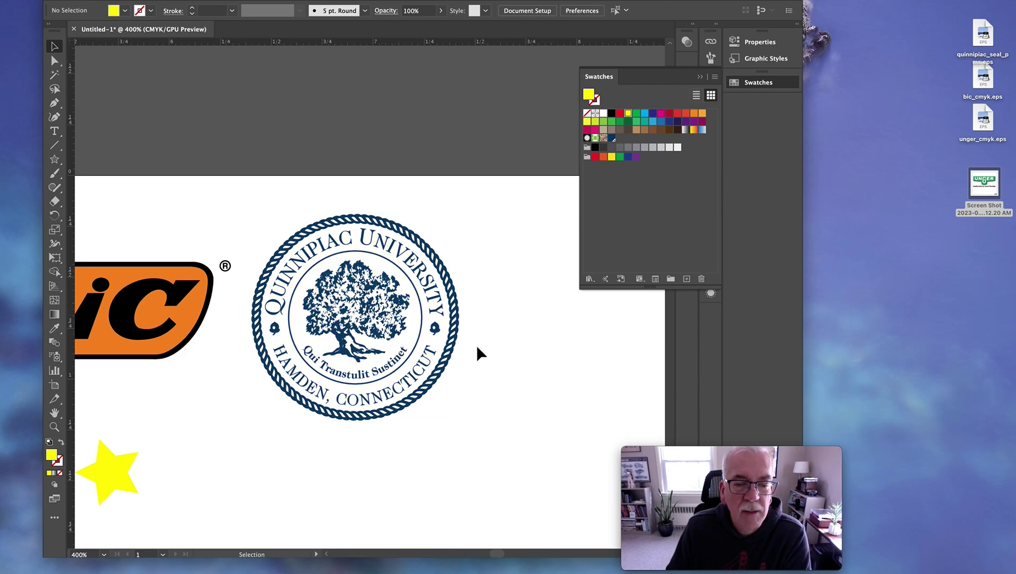
click(343, 360)
scroll(495, 377, left, 5)
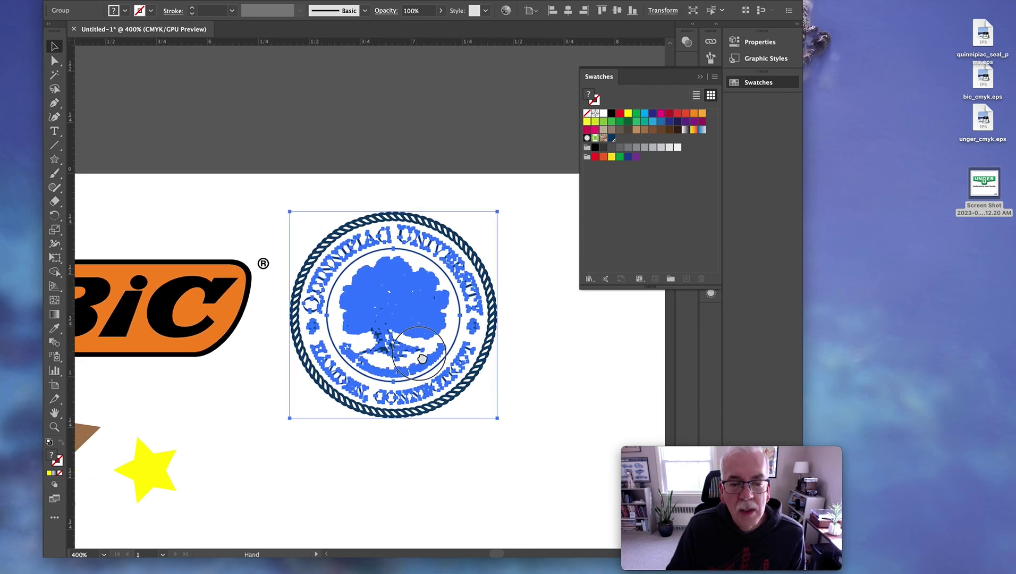
click(551, 371)
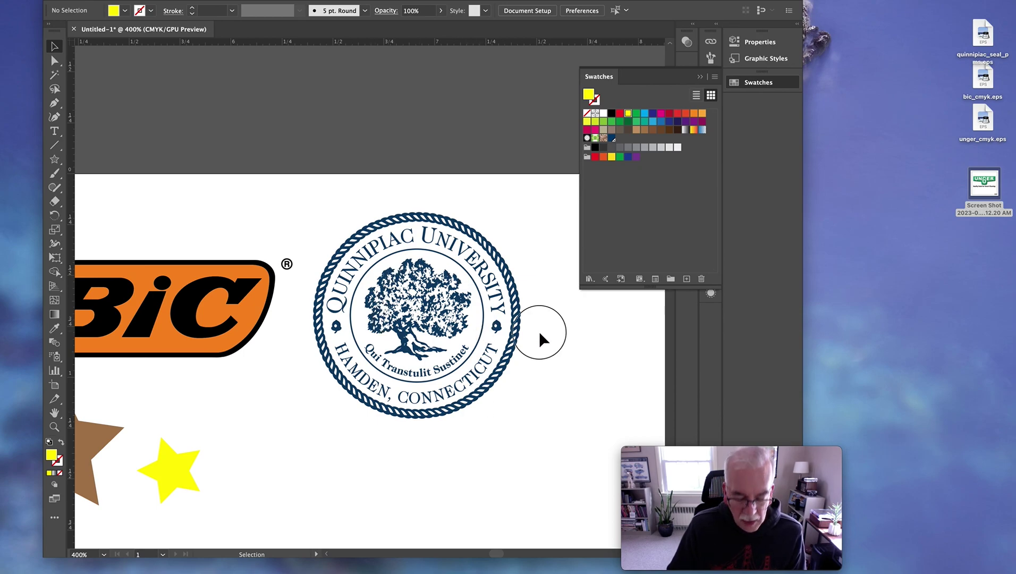
Step: With the Pen tool, place anchors up the Quinnipiac seal's right edge to its top right
key(p)
click(526, 357)
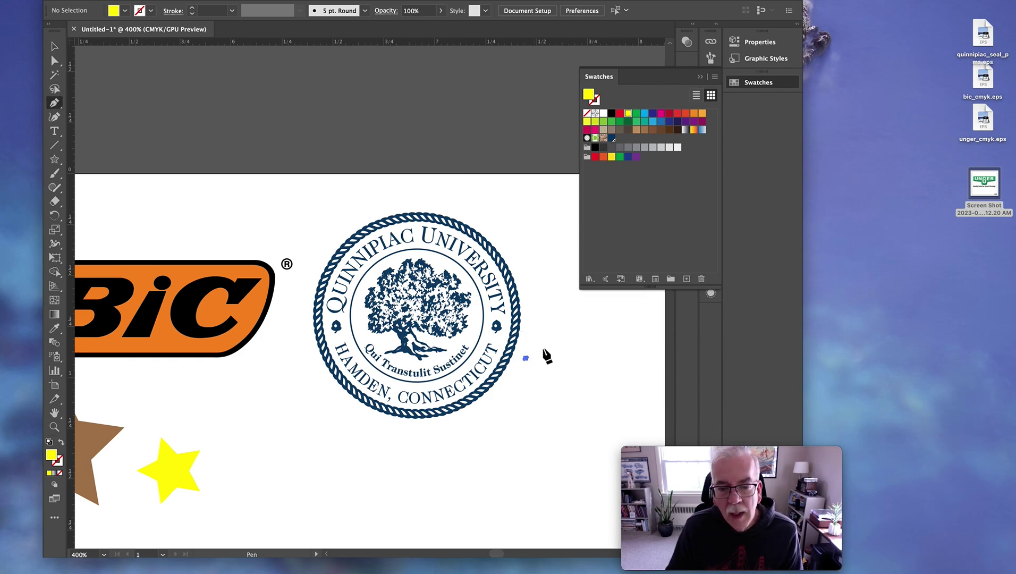
click(538, 336)
click(540, 314)
click(536, 295)
click(532, 278)
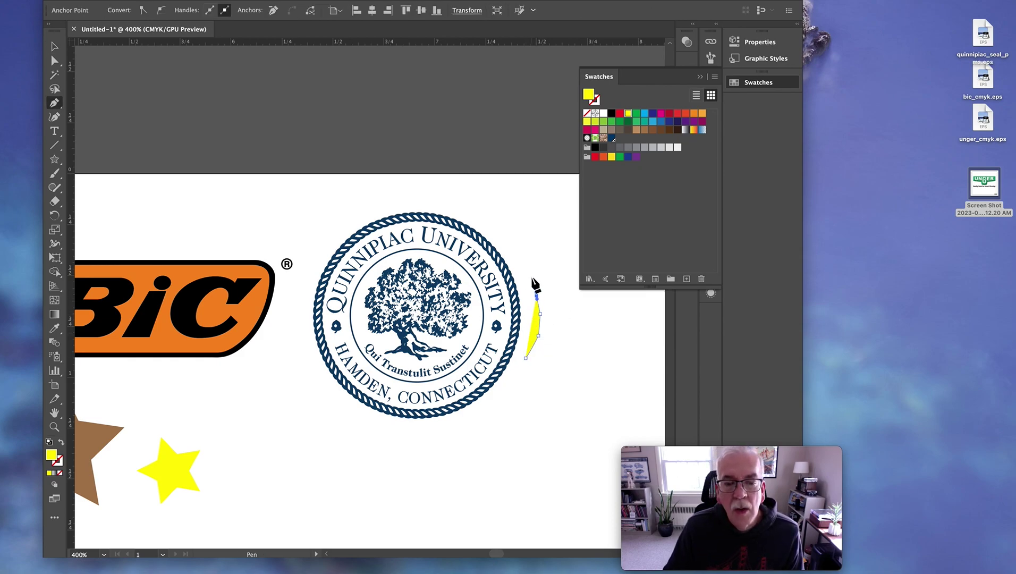
click(526, 260)
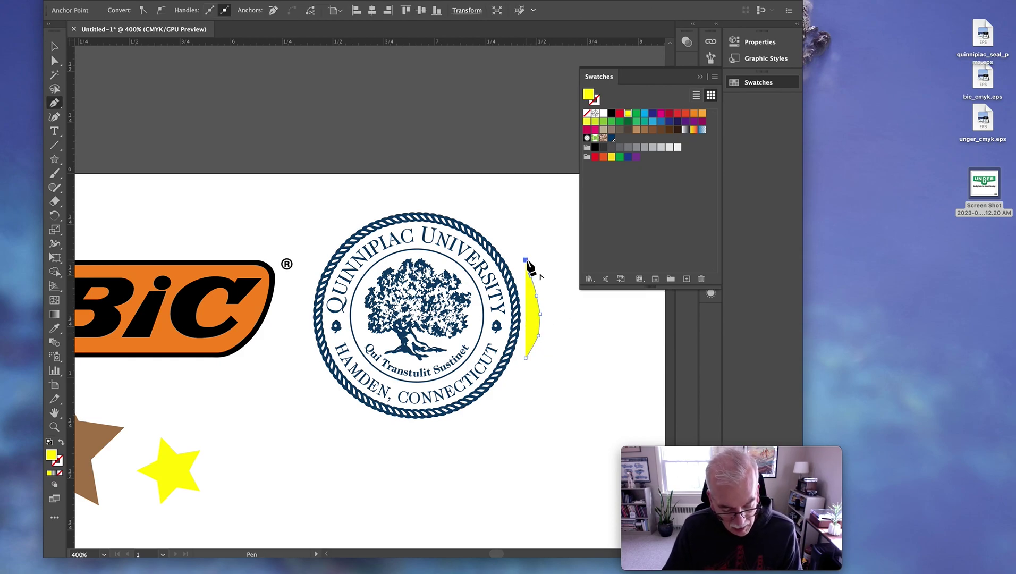
Step: Swap the yellow fill to a black stroke and extend the path in a curve across the seal's top
key(shift+x)
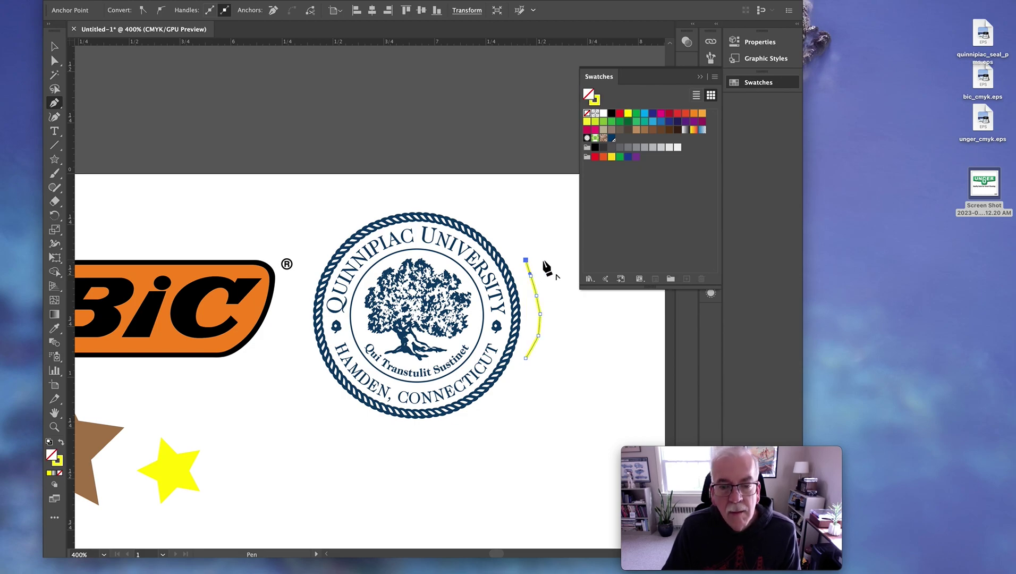
click(611, 114)
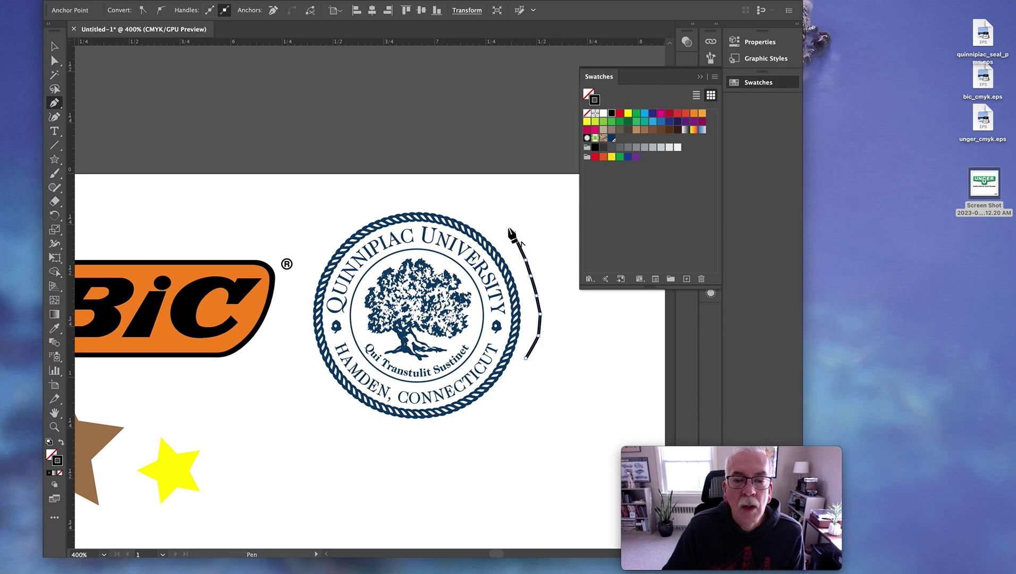
drag(458, 198, 362, 205)
click(331, 219)
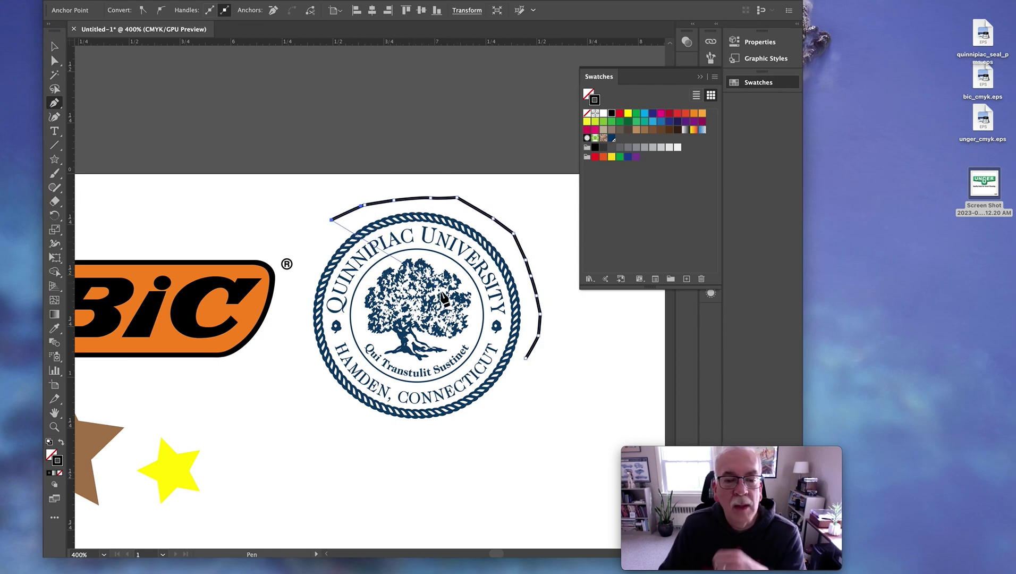
Step: Finish and deselect the curved path, then zoom out to view the artboard at actual size
click(54, 48)
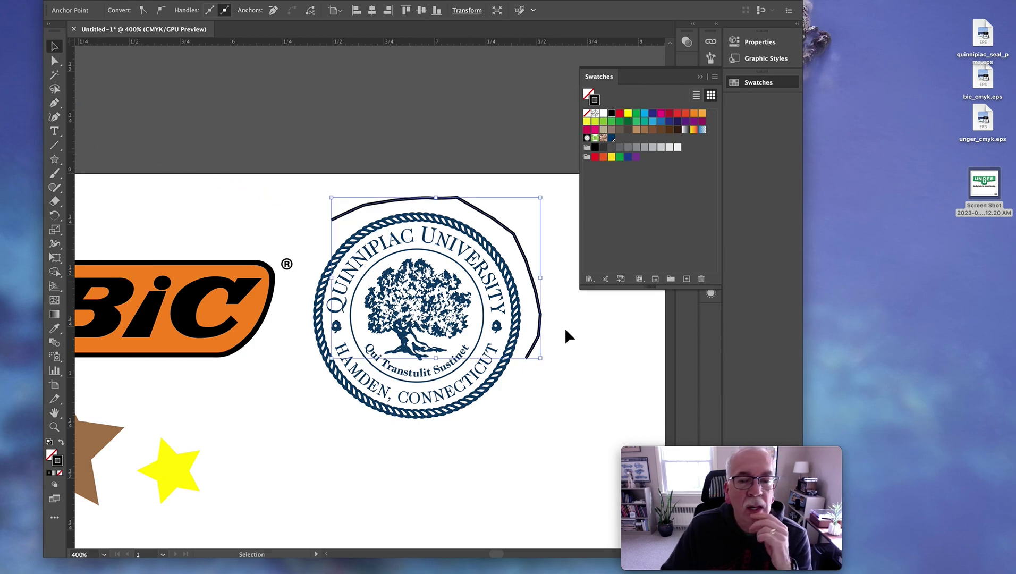
click(568, 399)
scroll(562, 397, left, 2)
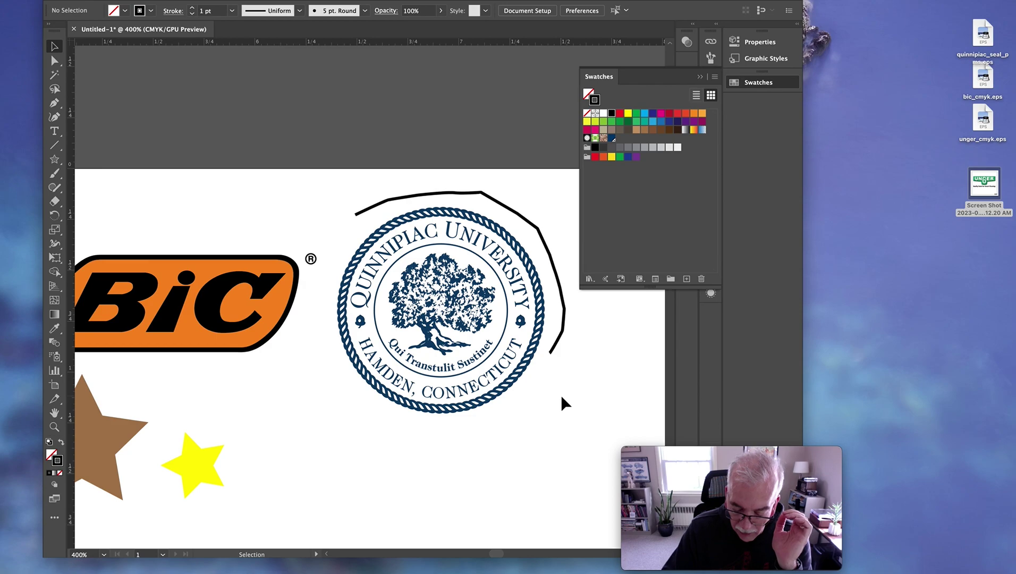
key(super+1)
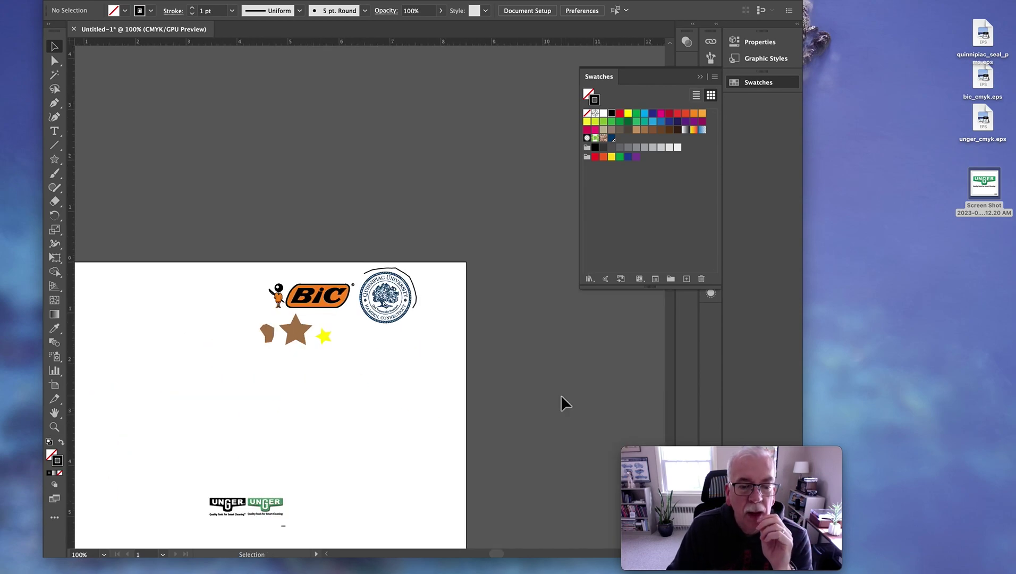
scroll(333, 441, down, 4)
scroll(333, 441, left, 2)
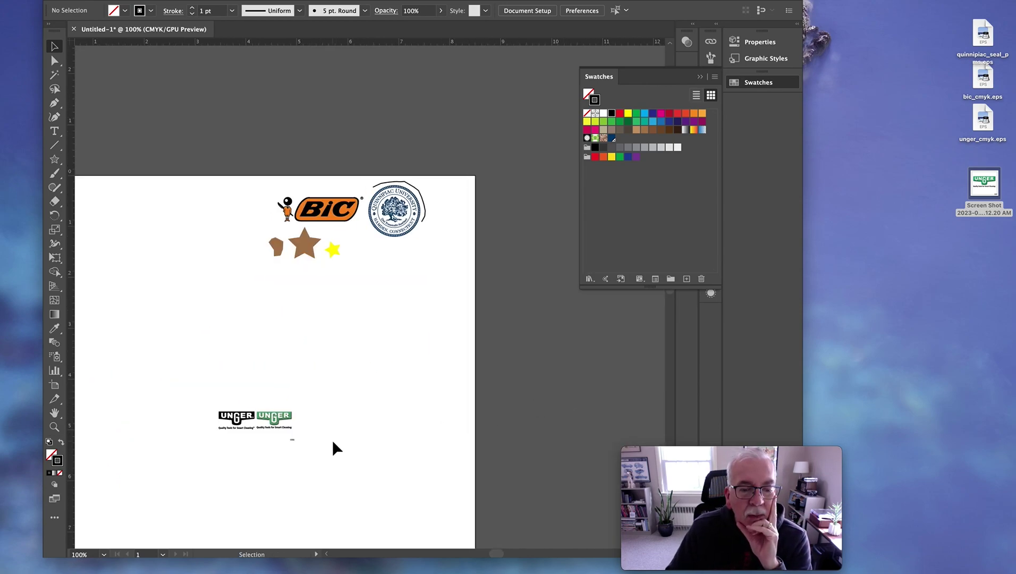
scroll(332, 443, down, 4)
scroll(333, 442, left, 2)
scroll(332, 442, up, 2)
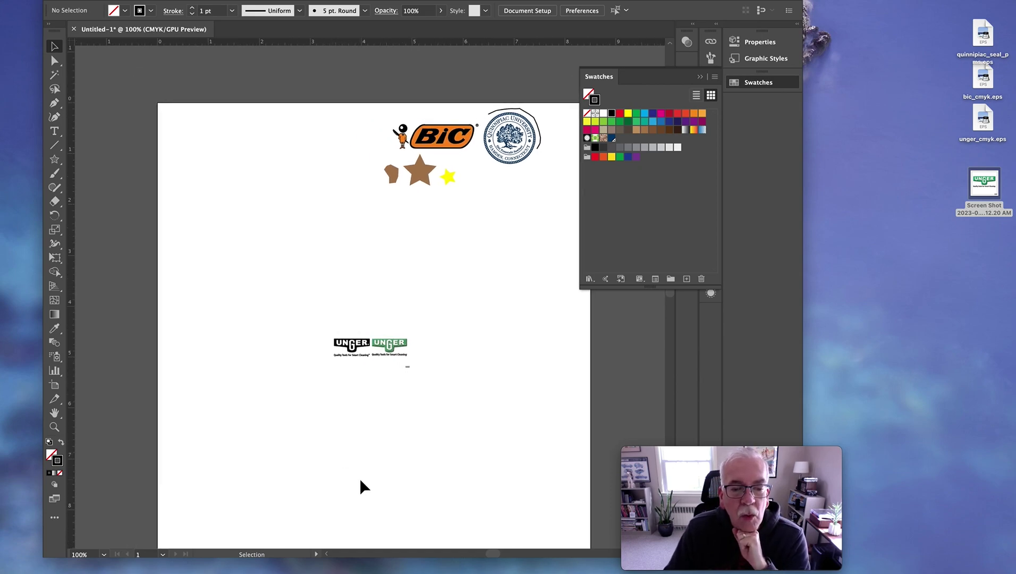
scroll(383, 446, left, 2)
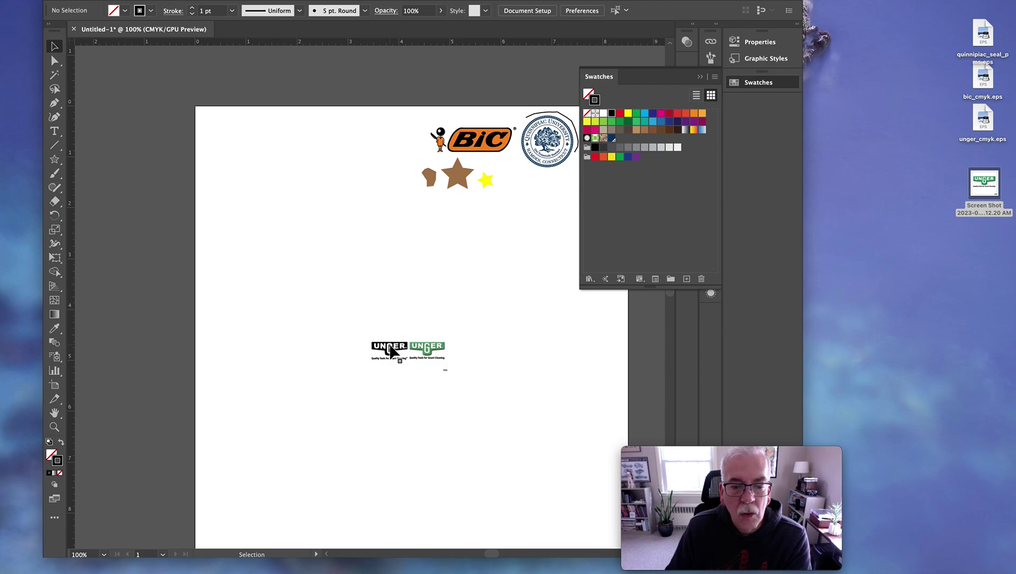
click(390, 351)
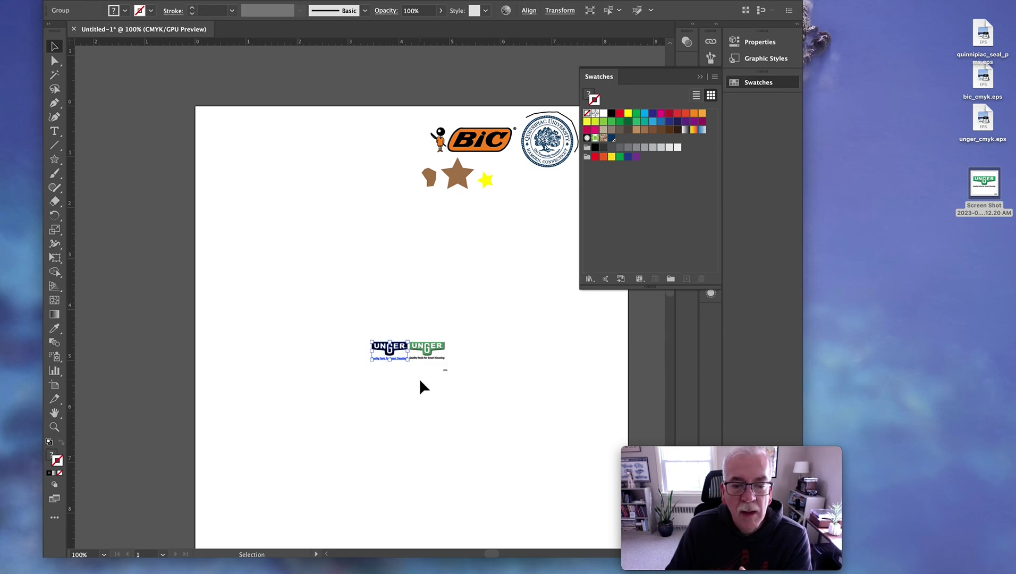
click(460, 396)
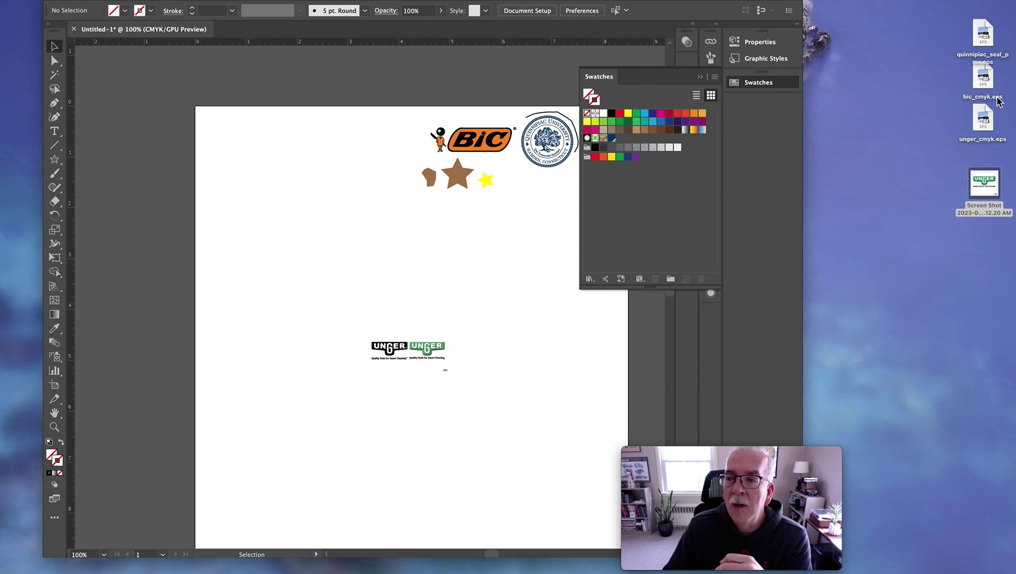
click(983, 79)
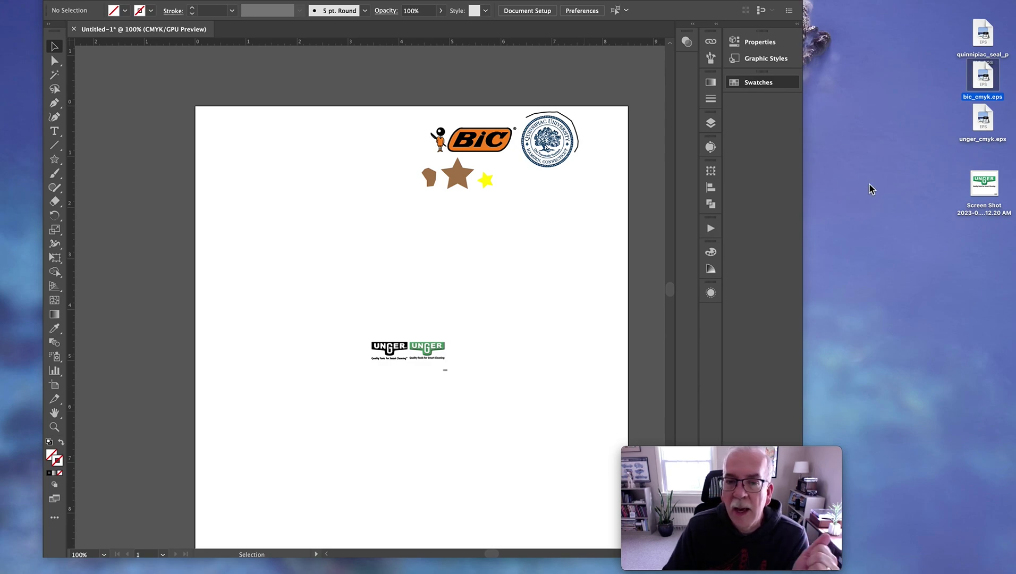
click(502, 180)
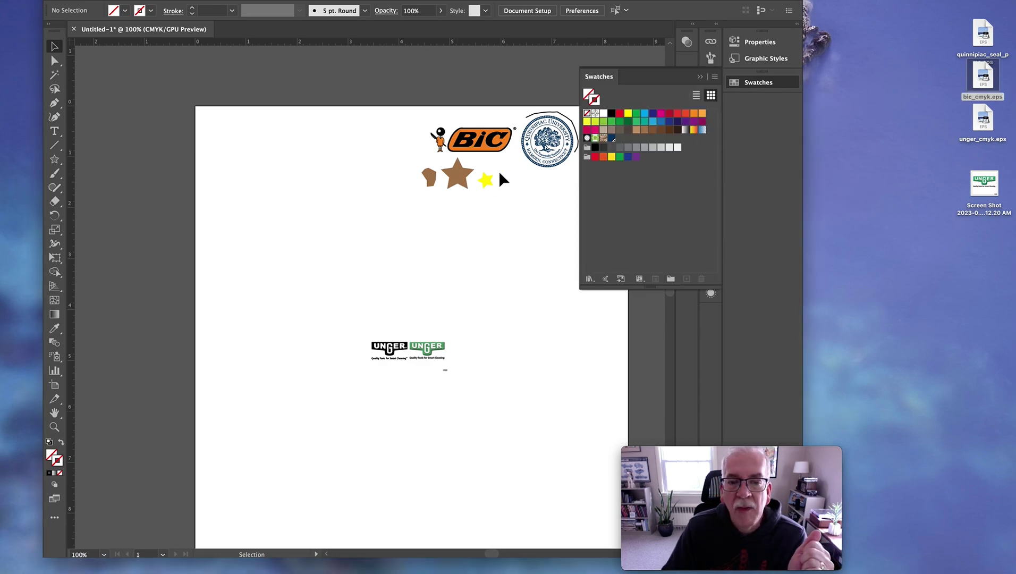
click(455, 176)
click(495, 205)
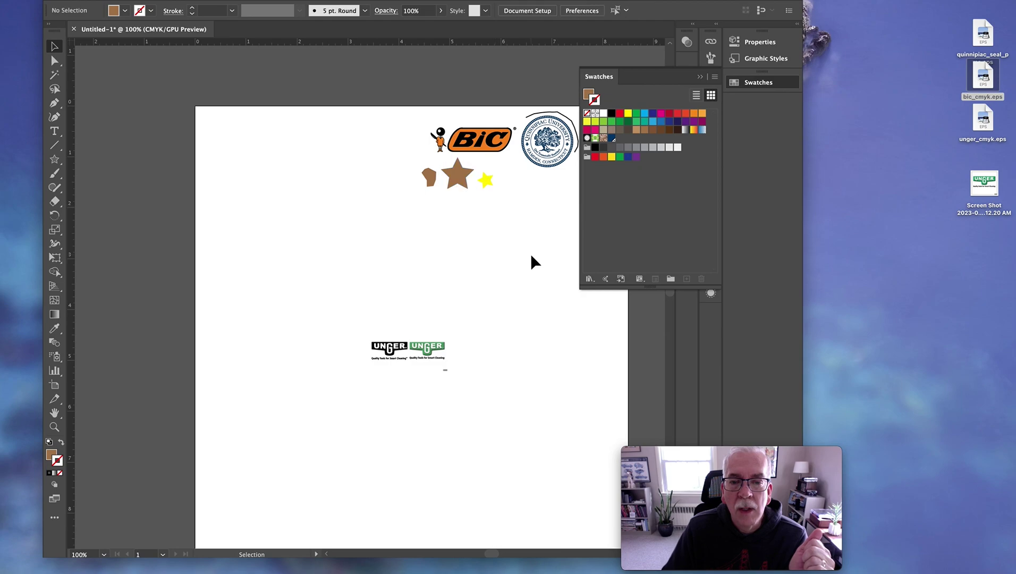